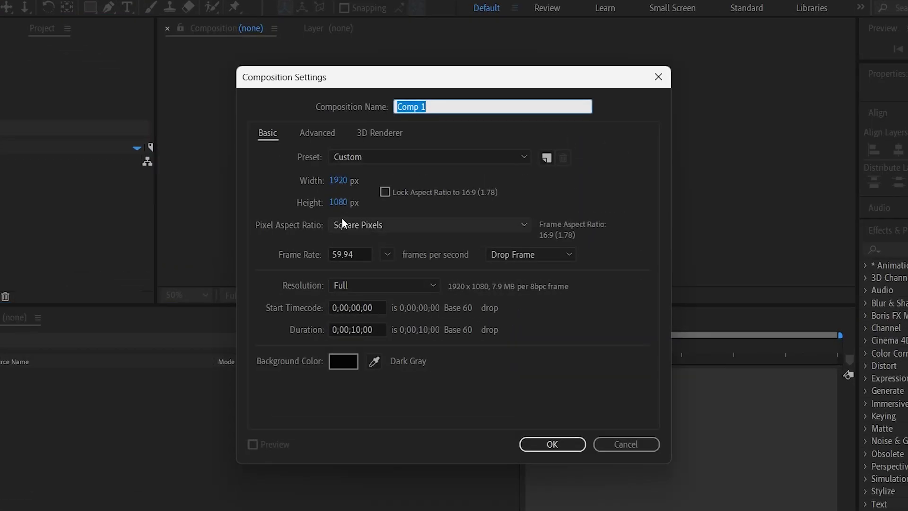
- Create a 1920 x 1080, 59.94 fps, 10-second composition and import the road signboard footage
click(567, 442)
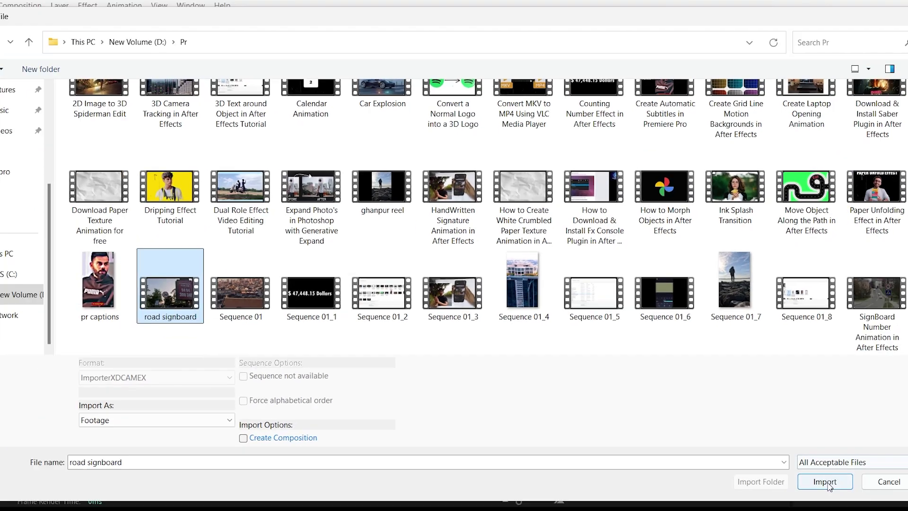
click(825, 481)
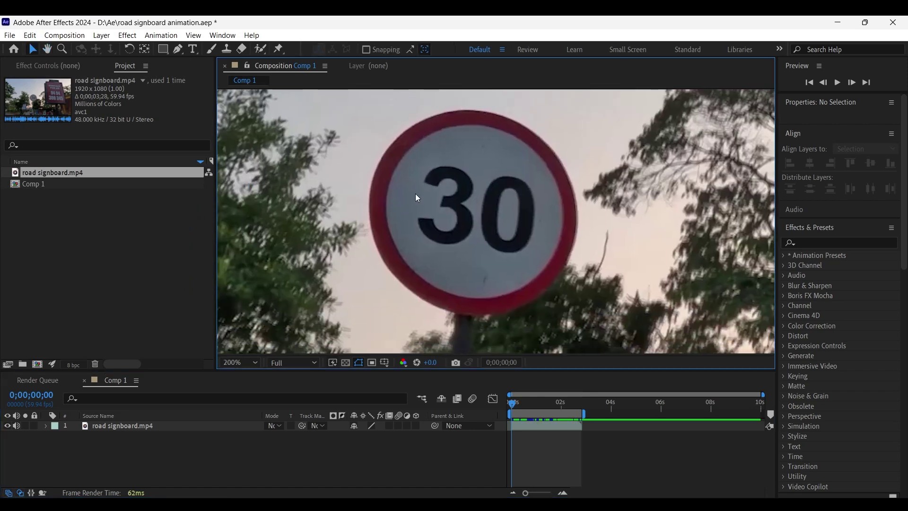
- Draw a closed, curved Pen tool mask around the number 30 on the road signboard.mp4 layer
click(151, 432)
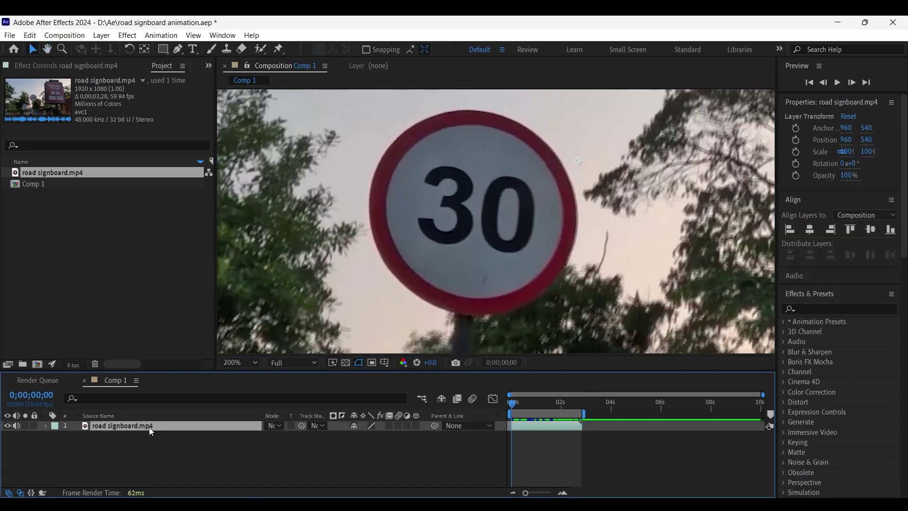
click(178, 50)
drag(409, 203, 408, 269)
drag(473, 259, 509, 263)
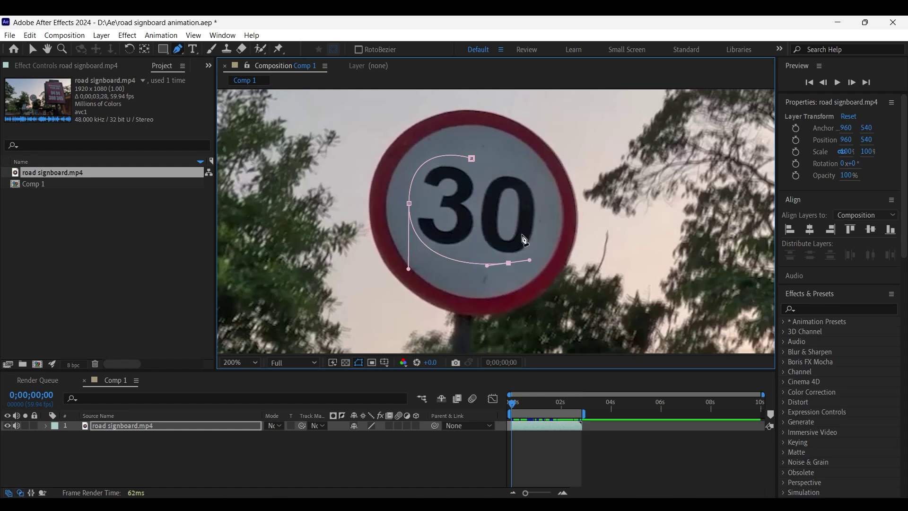
drag(544, 212, 542, 189)
drag(471, 158, 414, 163)
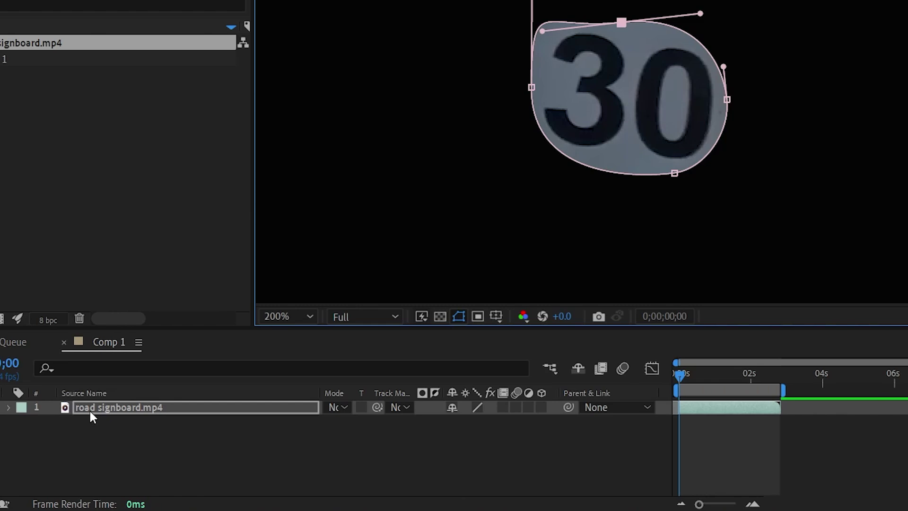
- Reveal the mask path of the signboard layer and set the mask's mode to Subtract
key(m)
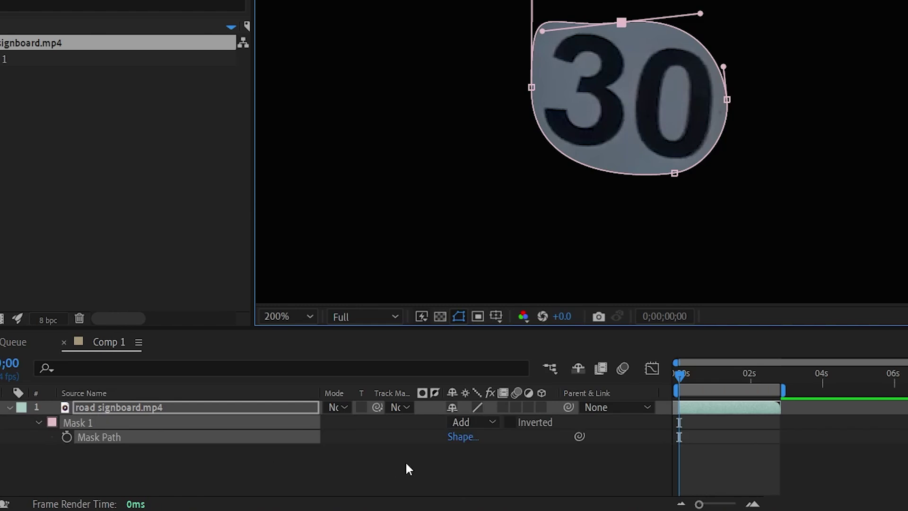
click(468, 422)
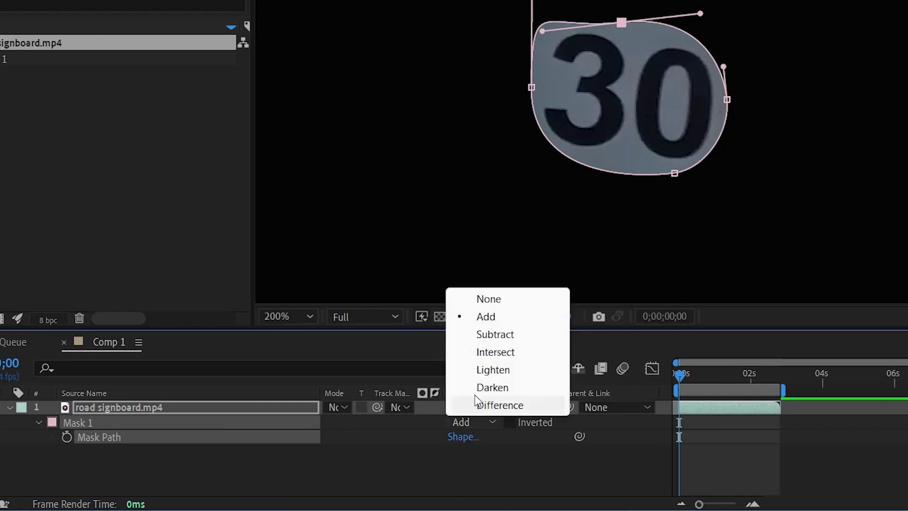
click(493, 334)
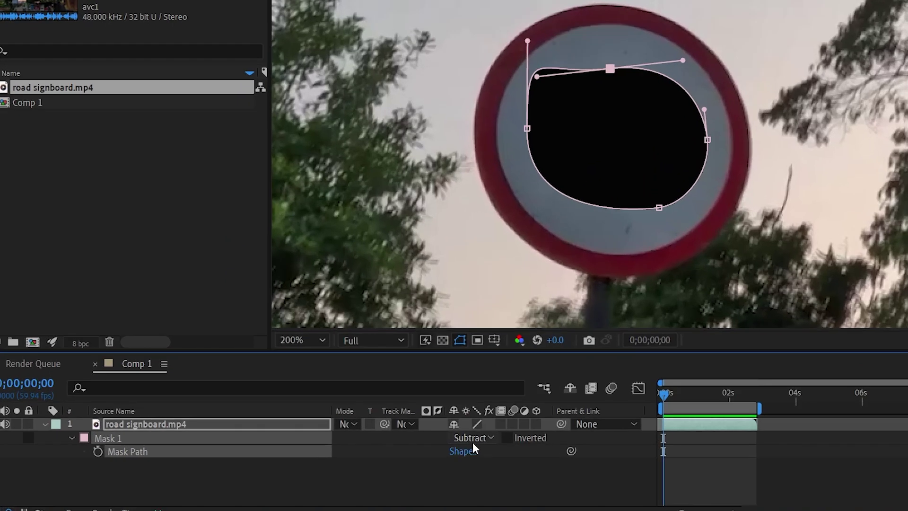
- Set the mask's mode to None and start keyframing its Mask Path at 0;00;00;00
click(370, 435)
click(487, 324)
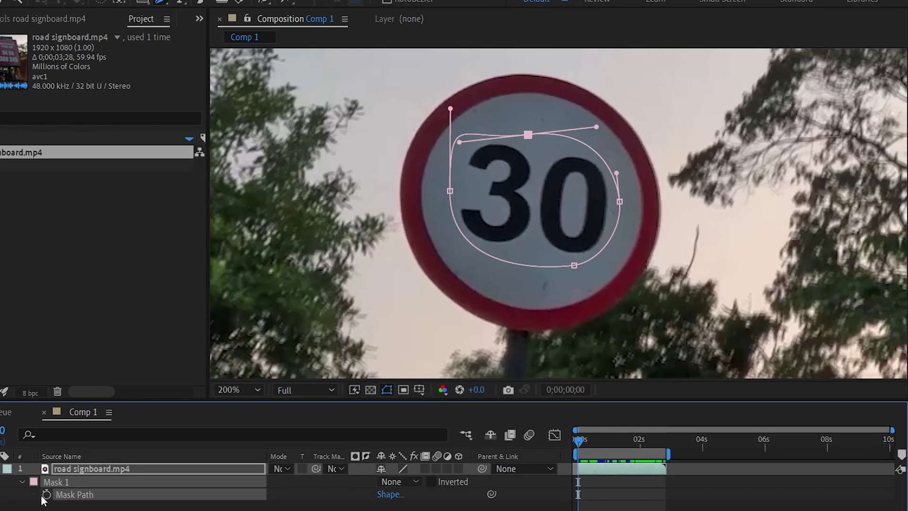
click(86, 446)
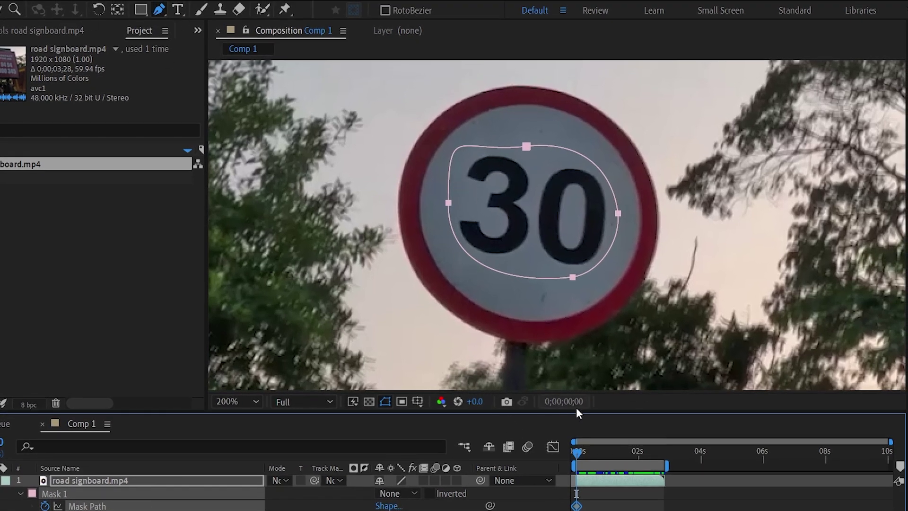
- Advance frame by frame past 0;00;00;07, shifting the mask to follow the moving number 30
key(Page_Down)
drag(526, 148, 527, 147)
key(Page_Down)
key(Page_Down)
key(Page_Down)
key(Page_Down)
key(Page_Down)
key(Page_Down)
key(Page_Down)
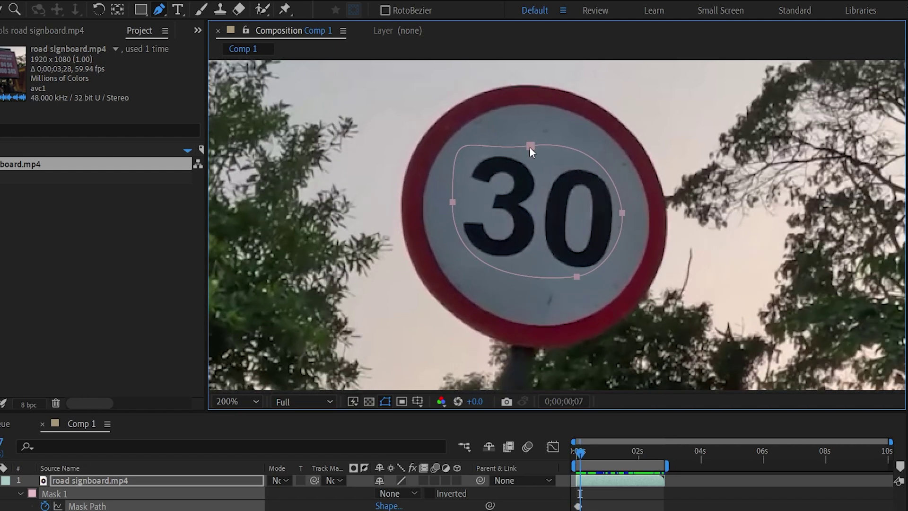
key(Page_Down)
drag(575, 276, 582, 279)
- Reshape the mask at 0;00;00;17 by moving its upper, left and right points outward around the number
key(Page_Down)
key(Page_Down)
key(Page_Down)
key(Page_Down)
key(Page_Down)
key(Page_Down)
key(Page_Down)
key(Page_Down)
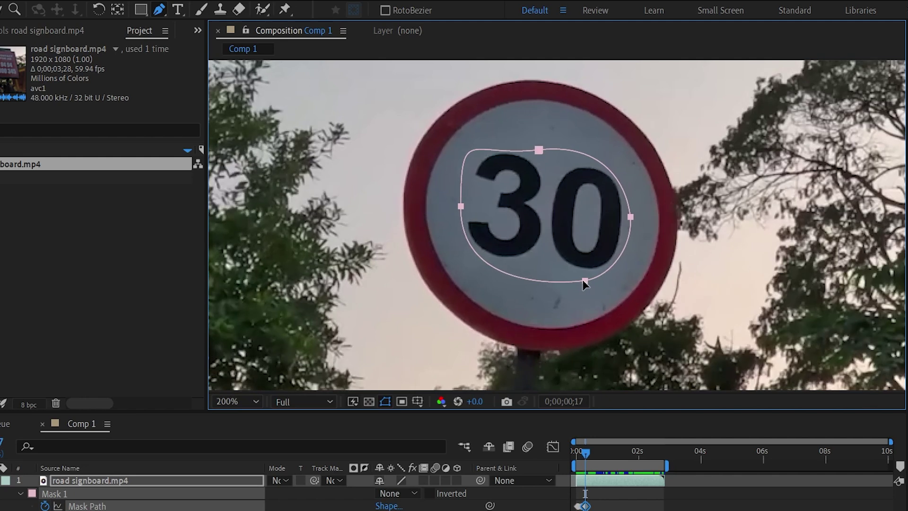
click(538, 150)
drag(538, 150, 544, 140)
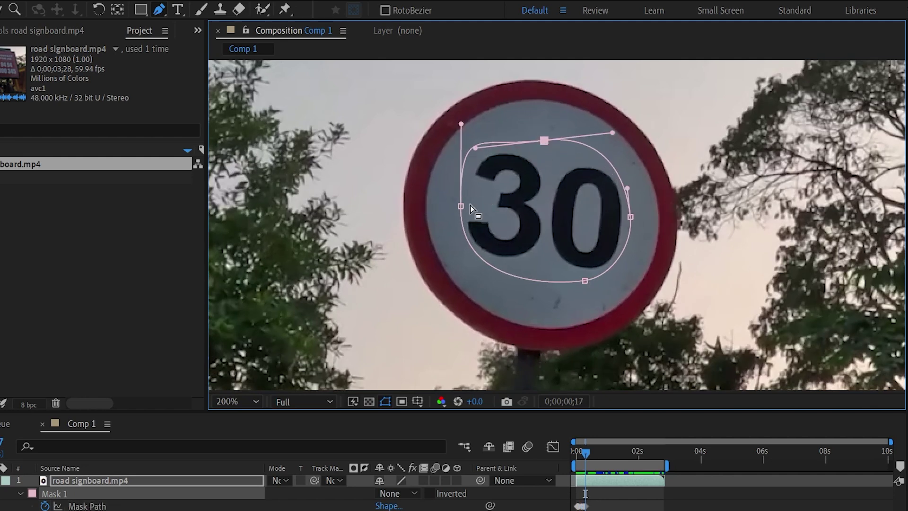
drag(460, 206, 458, 207)
drag(627, 225, 636, 225)
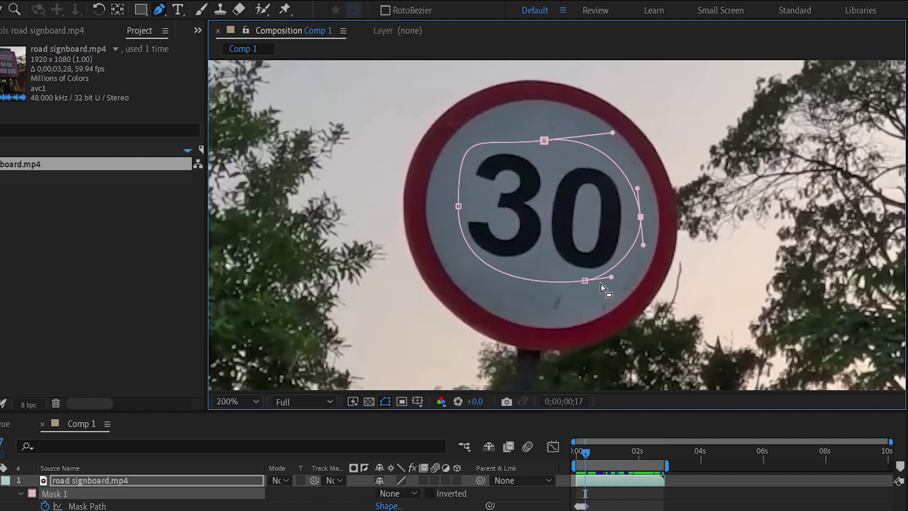
- Adjust the mask's lower, right and left points to fit the number 30 up to 0;00;00;22
key(Page_Down)
key(Page_Down)
drag(585, 285, 590, 285)
key(Page_Down)
key(Page_Down)
key(Page_Down)
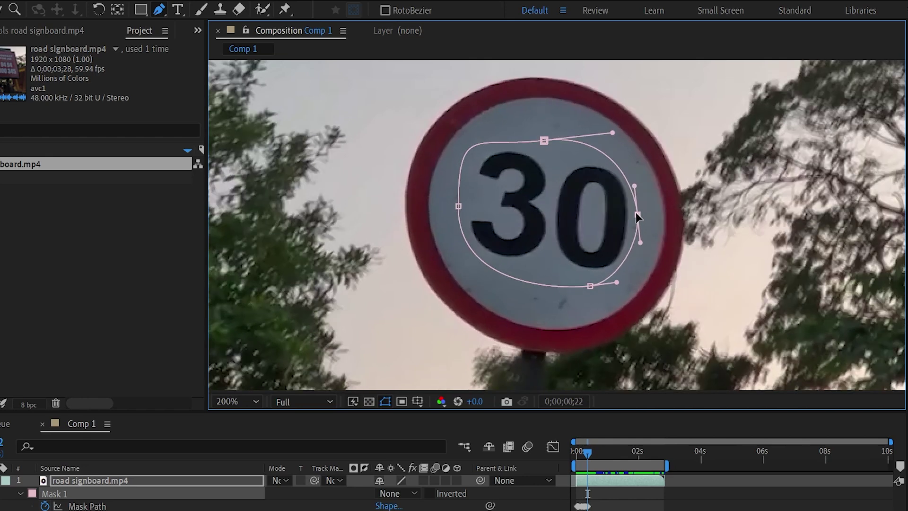
drag(640, 217, 648, 212)
drag(458, 207, 464, 208)
- Keep fitting the mask to the growing number up to 0;00;00;42, adjusting its lower, right and upper points
key(Page_Down)
key(Page_Down)
key(Page_Down)
key(Page_Down)
key(Page_Down)
key(Page_Down)
key(Page_Down)
key(Page_Down)
key(Page_Down)
drag(616, 282, 591, 282)
key(Page_Down)
key(Page_Down)
key(Page_Down)
key(Page_Down)
key(Page_Down)
key(Page_Down)
key(Page_Down)
key(Page_Down)
key(Page_Down)
key(Page_Down)
drag(648, 211, 666, 210)
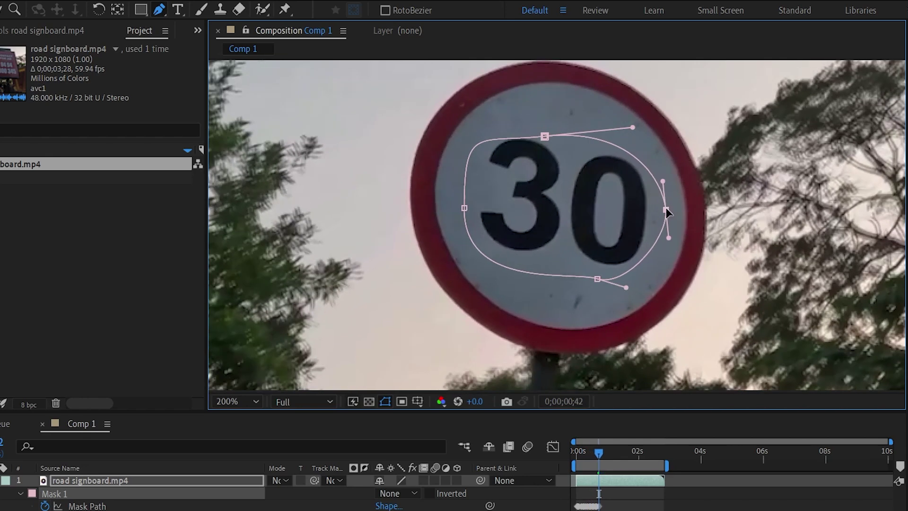
drag(544, 137, 545, 121)
- Move the mask's lower and right points to enclose the number 30 at 0;00;00;48
key(Page_Down)
key(Page_Down)
key(Page_Down)
key(Page_Down)
key(Page_Down)
key(Page_Down)
drag(597, 279, 613, 276)
drag(666, 209, 666, 198)
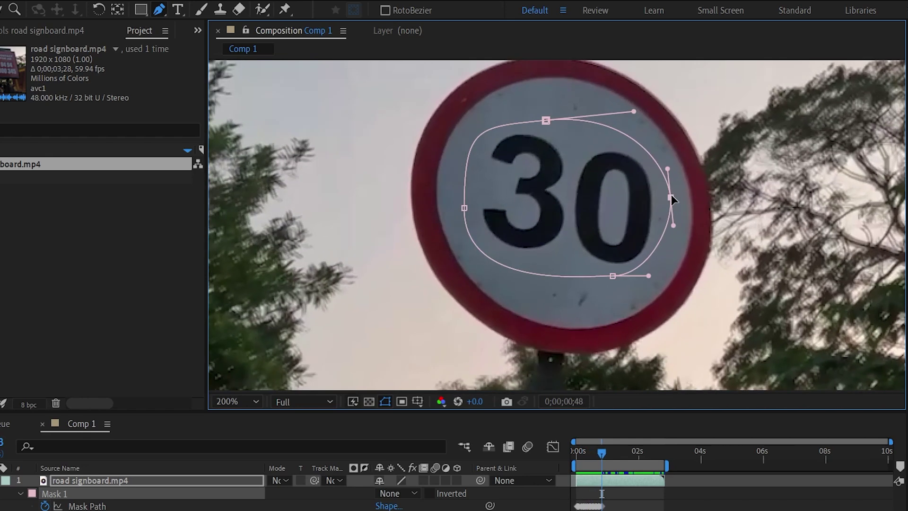
- Step through the frames between 0;00;00;48 and 0;00;01;03, refitting the mask's left, right and lower points around the number
key(Page_Down)
key(Page_Down)
key(Page_Down)
key(Page_Down)
drag(464, 208, 472, 206)
drag(671, 198, 675, 195)
key(Page_Down)
key(Page_Down)
key(Page_Down)
drag(612, 275, 622, 275)
key(Page_Down)
key(Page_Down)
key(Page_Down)
key(Page_Down)
drag(678, 190, 688, 186)
- Continue the frame-by-frame mask animation up to 0;00;01;28, extending its lower and right points around the zero
key(Page_Down)
key(Page_Down)
key(Page_Down)
key(Page_Down)
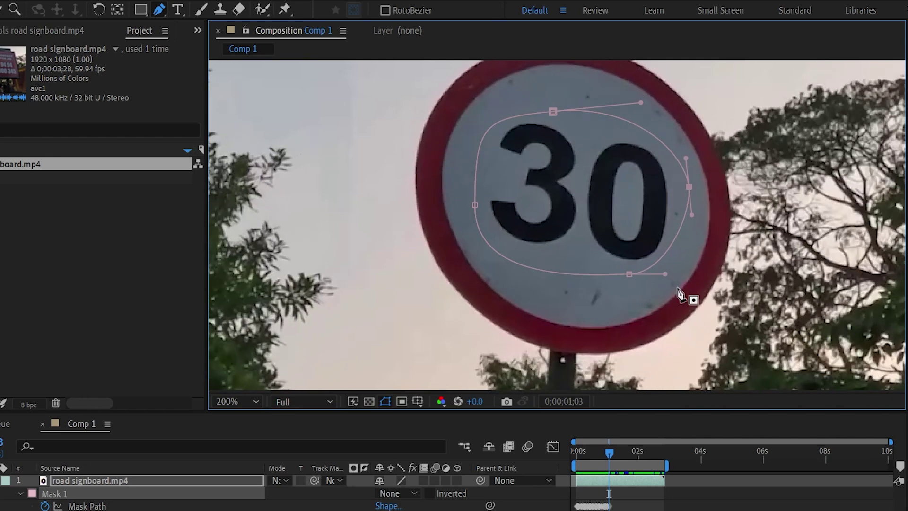
key(Page_Down)
key(Page_Down)
key(Page_Down)
key(Page_Down)
key(Page_Down)
key(Page_Down)
drag(629, 275, 650, 274)
key(Page_Down)
key(Page_Down)
key(Page_Down)
key(Page_Down)
key(Page_Down)
key(Page_Down)
key(Page_Down)
key(Page_Down)
key(Page_Down)
key(Page_Down)
drag(695, 183, 703, 172)
key(Page_Down)
key(Page_Down)
key(Page_Down)
key(Page_Down)
key(Page_Down)
key(Page_Down)
key(Page_Down)
key(Page_Down)
key(Page_Down)
drag(657, 274, 670, 266)
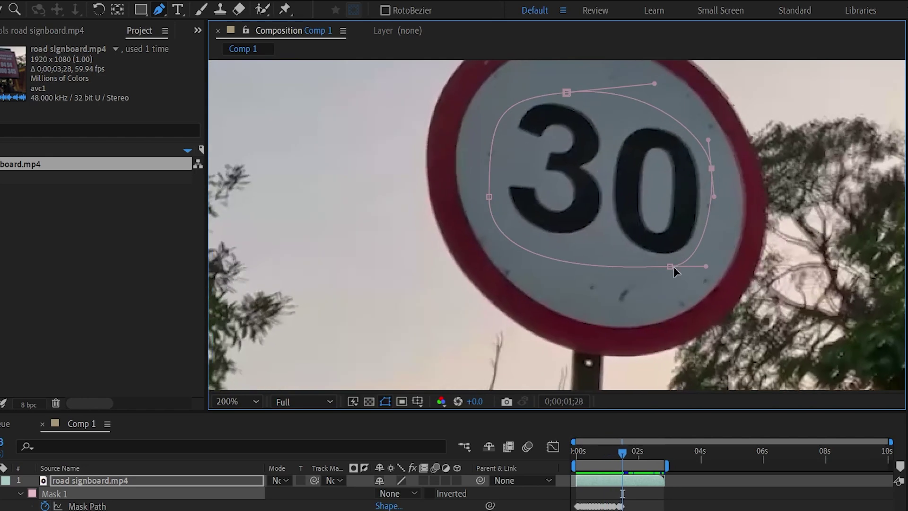
- Advance beyond 0;00;01;28 and move the mask's right point up and outward to clear the zero
key(Page_Down)
key(Page_Down)
key(Page_Down)
key(Page_Down)
key(Page_Down)
key(Page_Down)
key(Page_Down)
key(Page_Down)
key(Page_Down)
key(Page_Down)
key(Page_Down)
key(Page_Down)
key(Page_Down)
drag(723, 163, 747, 144)
- Refit the mask's lower and left points around the number 30 up to 0;00;02;04
key(Page_Down)
key(Page_Down)
key(Page_Down)
key(Page_Down)
key(Page_Down)
key(Page_Down)
key(Page_Down)
key(Page_Down)
drag(634, 262, 634, 366)
drag(723, 368, 739, 373)
key(Page_Down)
key(Page_Down)
key(Page_Down)
key(Page_Down)
key(Page_Down)
key(Page_Down)
key(Page_Down)
drag(529, 290, 548, 286)
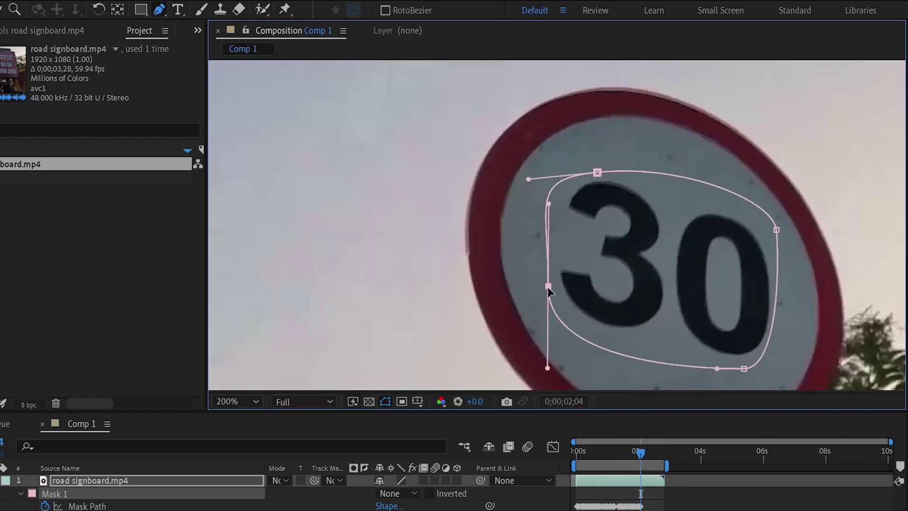
- Advance beyond 0;00;02;04 and move the mask's upper right point outward to clear the zero
key(Page_Down)
key(Page_Down)
key(Page_Down)
key(Page_Down)
key(Page_Down)
key(Page_Down)
key(Page_Down)
drag(777, 229, 792, 225)
- Continue stepping through the frames and shift the mask's lower right point outward to follow the number
key(Page_Down)
key(Page_Down)
key(Page_Down)
key(Page_Down)
key(Page_Down)
key(Page_Down)
key(Page_Down)
key(Page_Down)
drag(772, 358, 831, 353)
- Carry the mask animation up to 0;00;02;31, refitting its top and lower right points around the number 30
key(Page_Down)
key(Page_Down)
key(Page_Down)
key(Page_Down)
key(Page_Down)
key(Page_Down)
key(Page_Down)
key(Page_Down)
key(Page_Down)
key(Page_Down)
key(Page_Down)
key(Page_Down)
drag(648, 140, 684, 133)
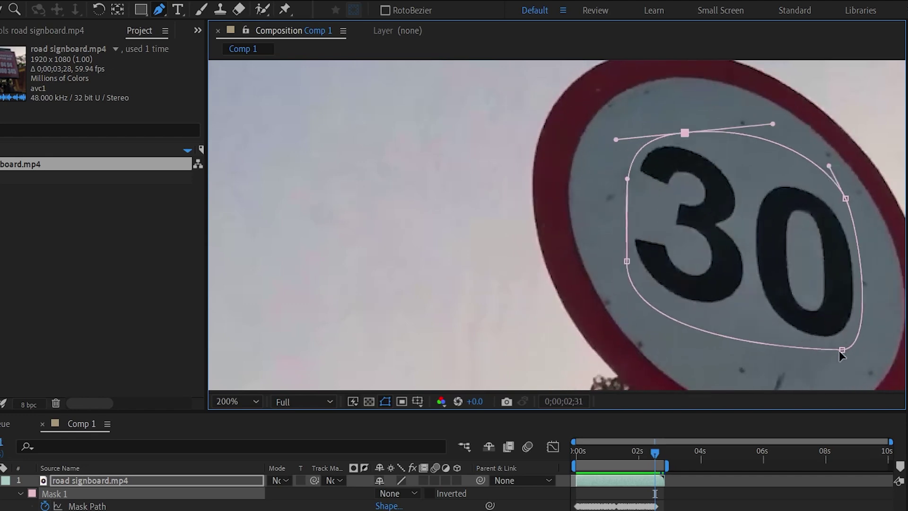
drag(841, 350, 847, 348)
- Advance beyond 0;00;02;31 and shift the mask's left and upper right points to keep the number enclosed
key(Page_Down)
key(Page_Down)
key(Page_Down)
key(Page_Down)
key(Page_Down)
key(Page_Down)
key(Page_Down)
drag(638, 258, 648, 255)
drag(889, 385, 761, 384)
drag(760, 193, 768, 189)
- Finish the frame-by-frame mask animation through the last frames, moving the left and upper right points up and outward
key(Page_Down)
key(Page_Down)
key(Page_Down)
key(Page_Down)
key(Page_Down)
key(Page_Down)
key(Page_Down)
key(Page_Down)
drag(551, 243, 567, 231)
drag(795, 183, 798, 180)
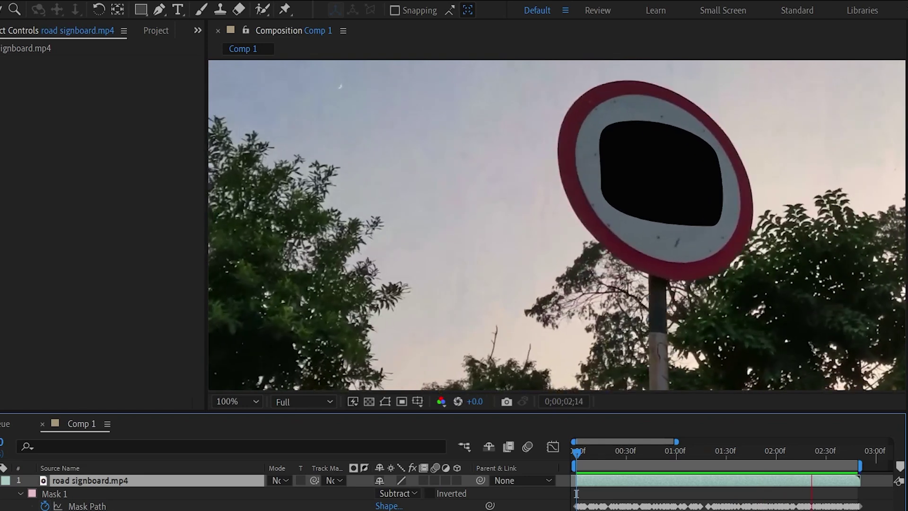
- Stop the preview, return to the first frame and set Mask 1's mode to None
key(space)
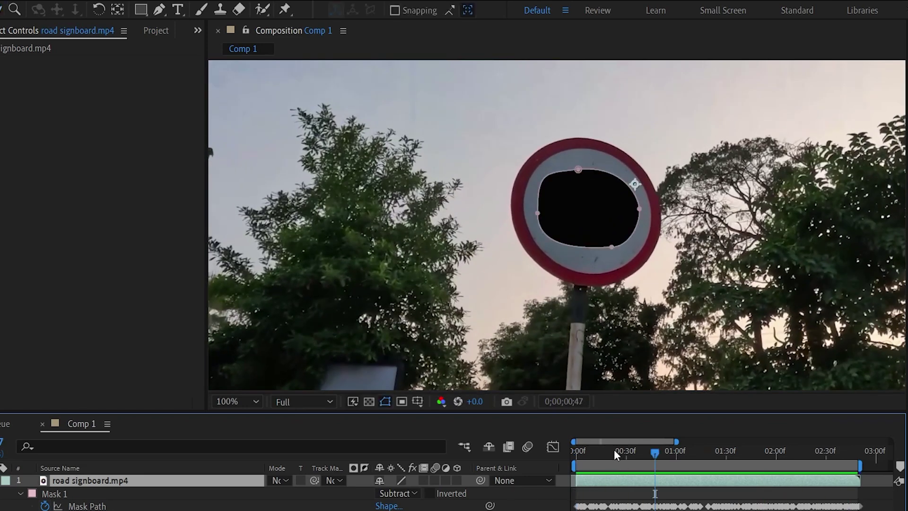
click(575, 452)
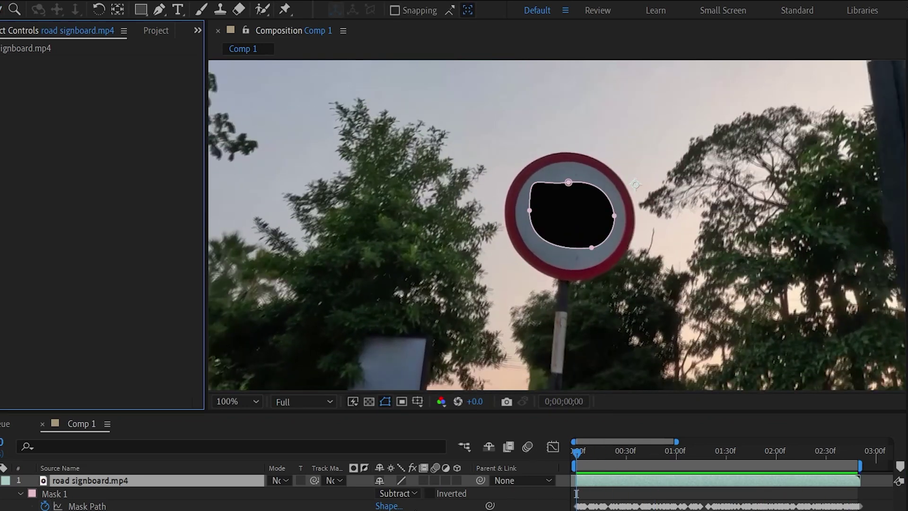
click(397, 493)
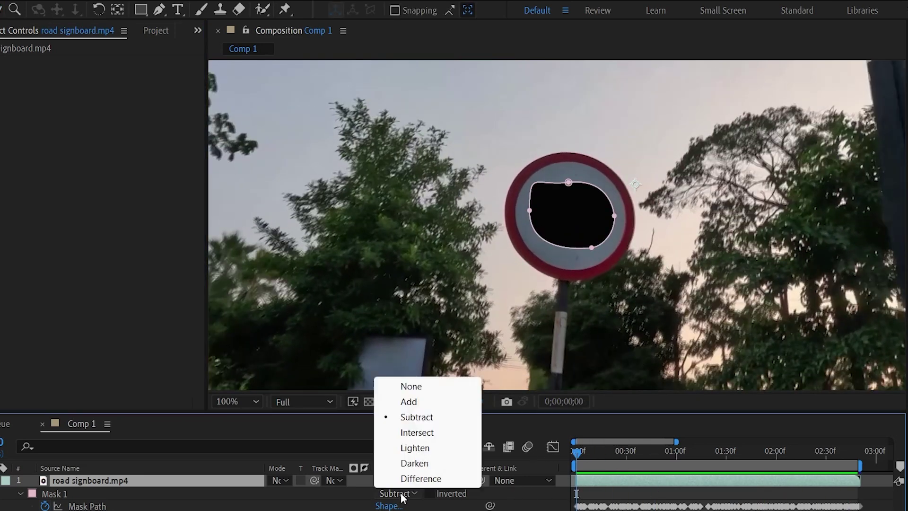
click(410, 383)
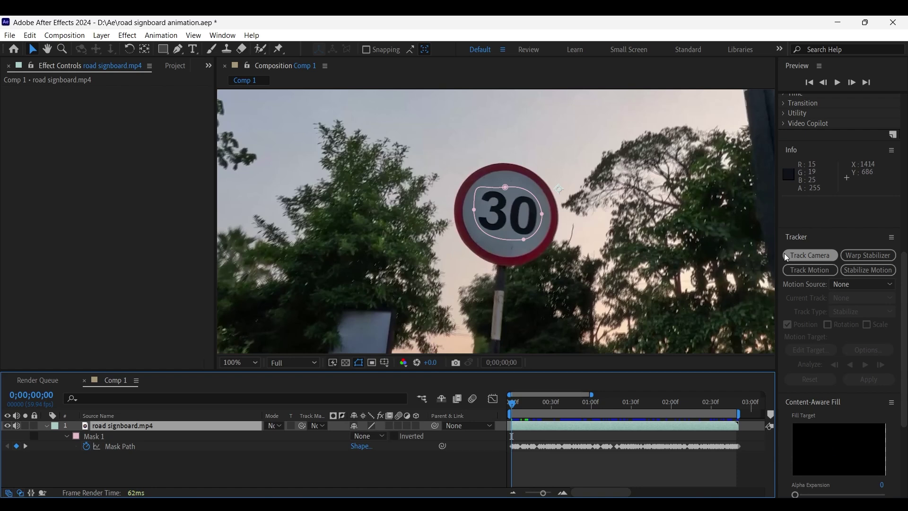
- Camera-track the road signboard footage and create a text layer and camera from the track points on the number 30
click(792, 256)
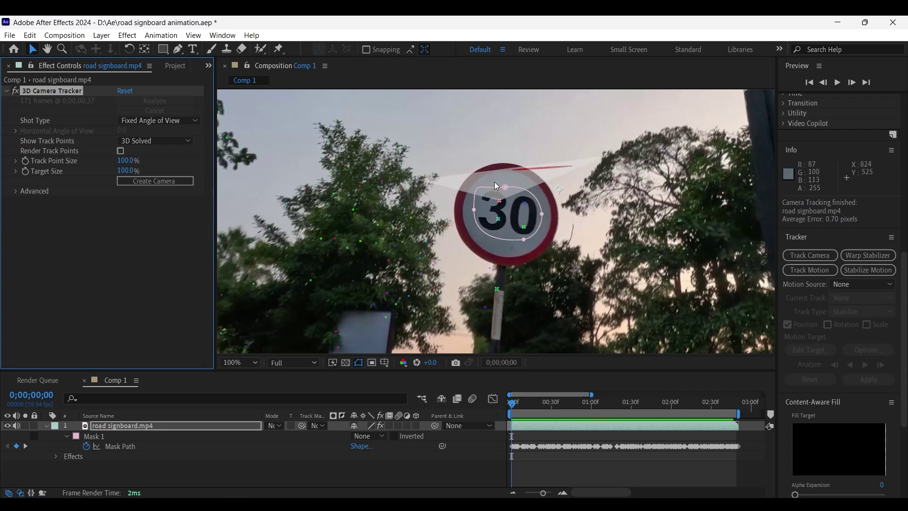
mouse_move(495, 181)
mouse_down()
mouse_move(475, 190)
mouse_move(466, 227)
mouse_move(507, 245)
mouse_move(536, 244)
mouse_move(543, 185)
mouse_up()
drag(478, 190, 479, 190)
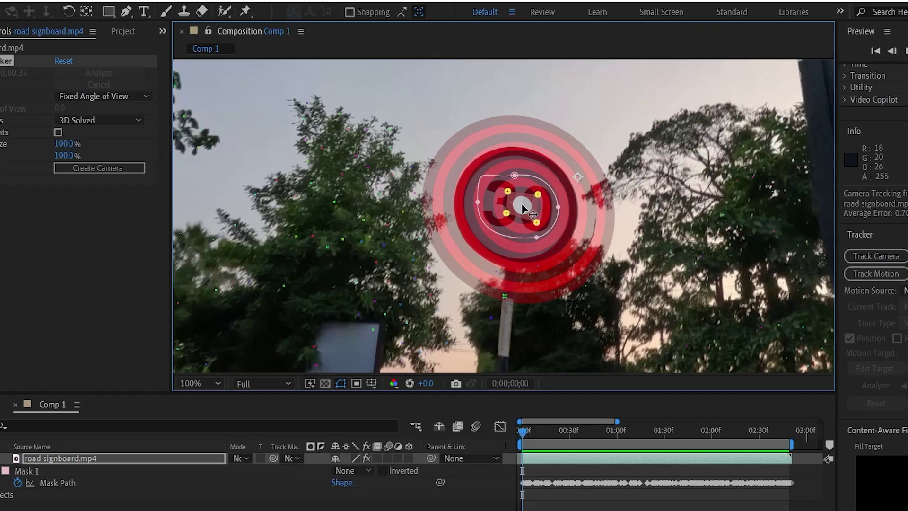
right_click(513, 215)
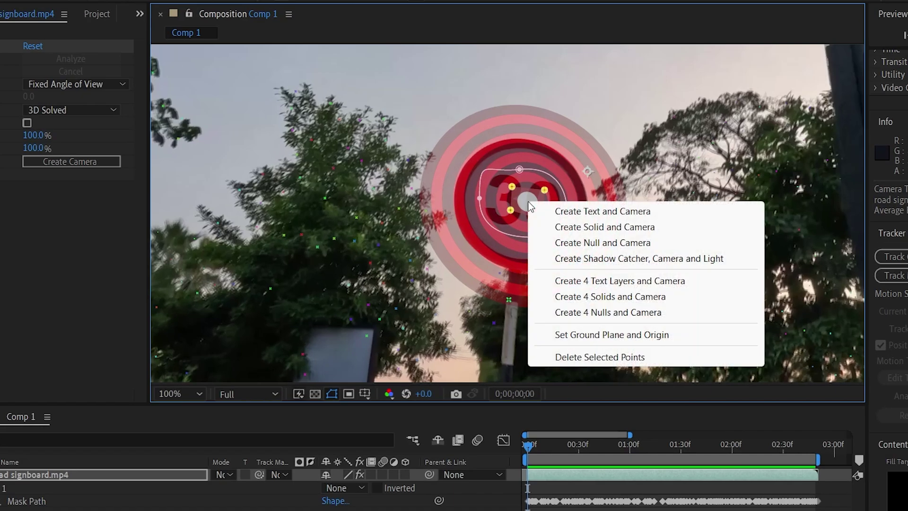
click(565, 216)
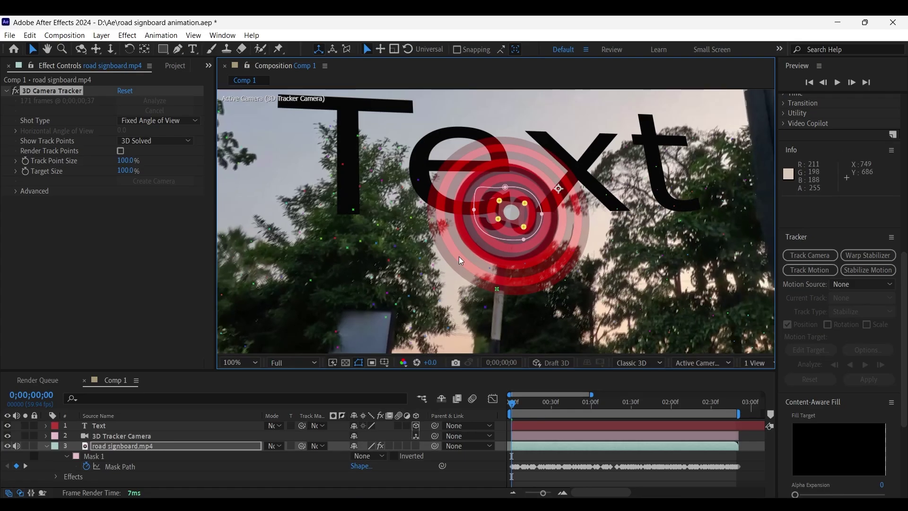
- Preview how the tracked text follows the sign and return to the first frame
key(space)
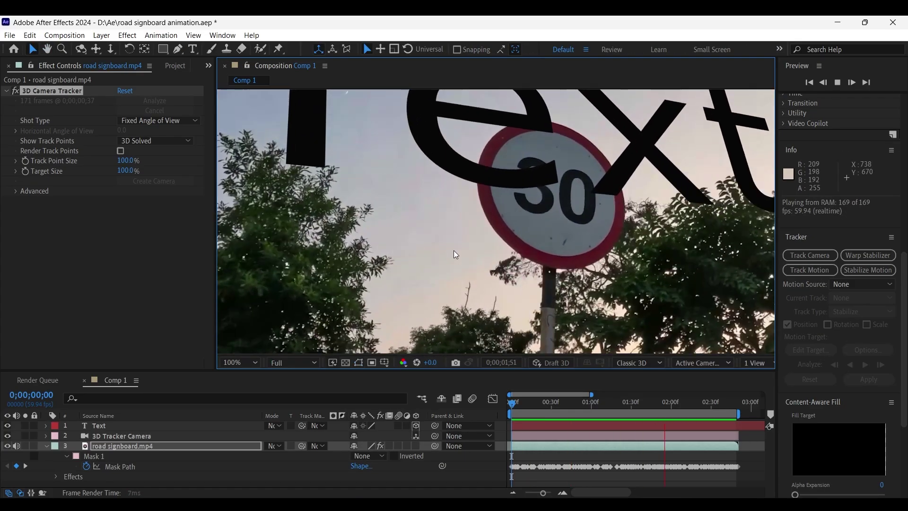
key(space)
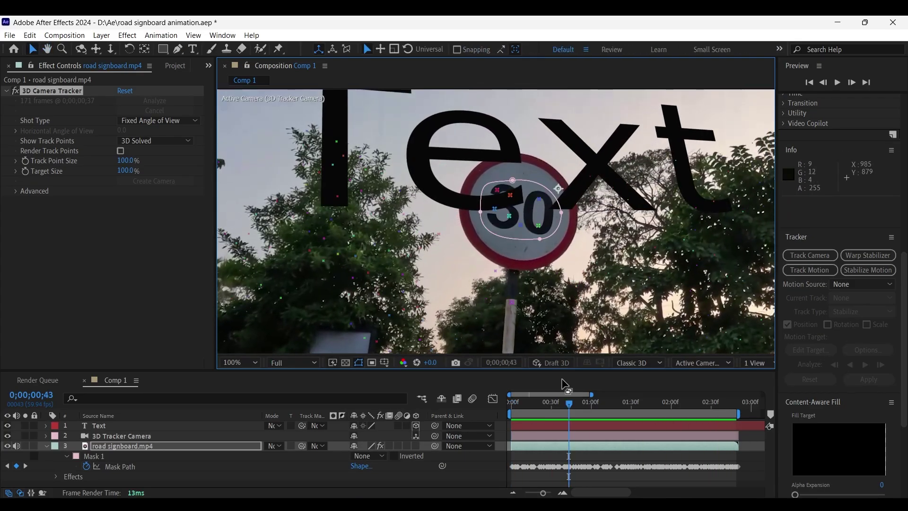
drag(534, 406, 510, 406)
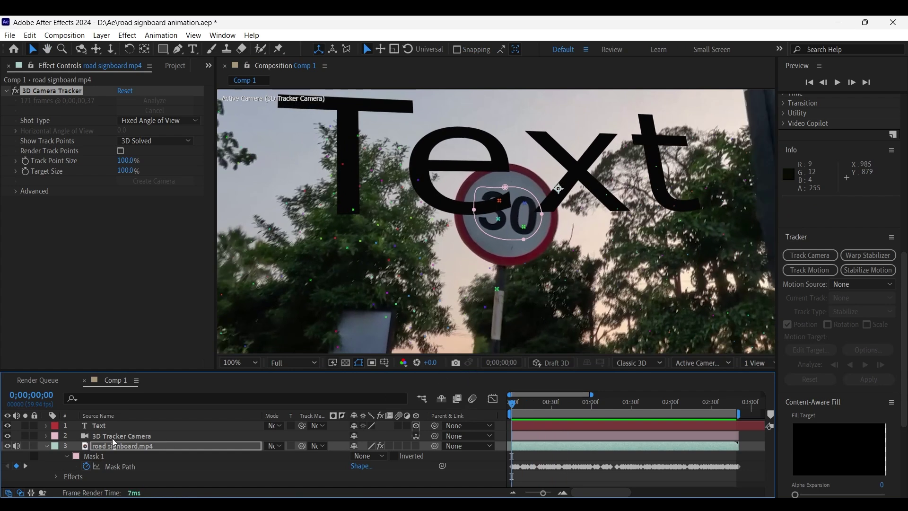
- Replace the tracked text with 30 and preview its motion against the sign
click(120, 426)
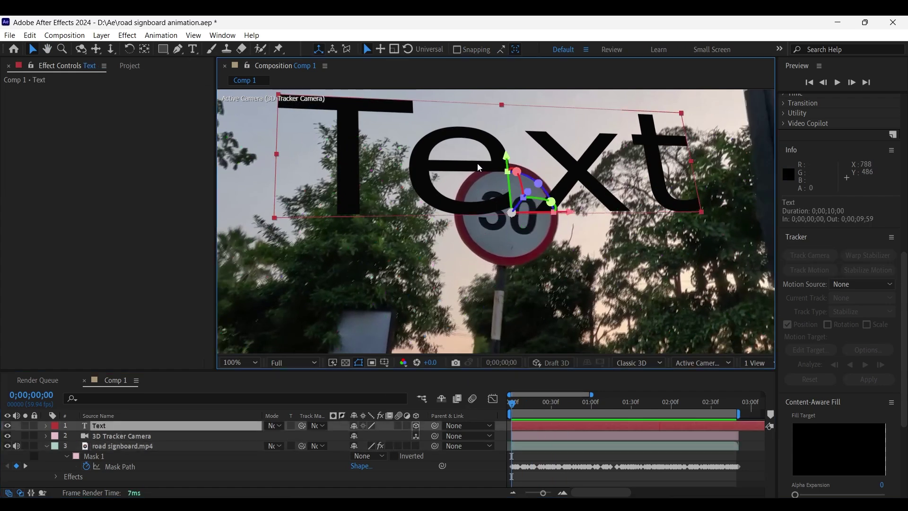
key(ctrl+t)
text(30)
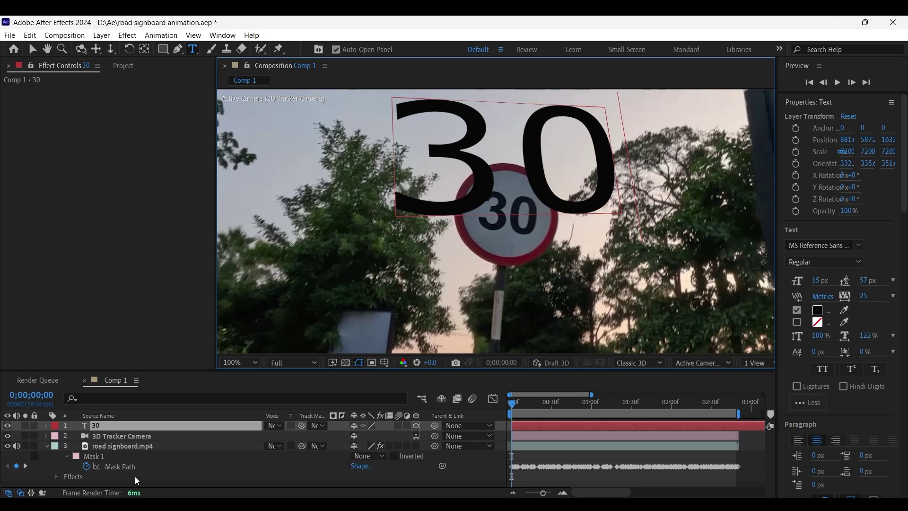
click(152, 430)
key(space)
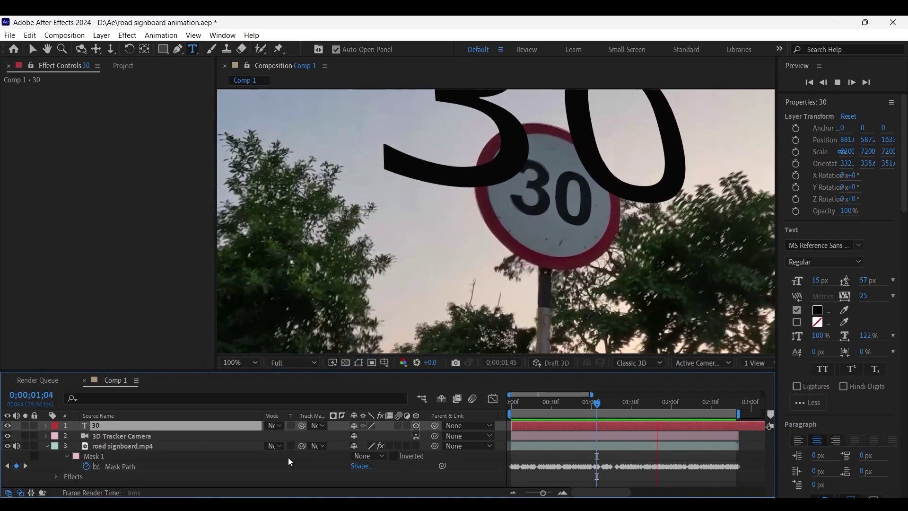
key(space)
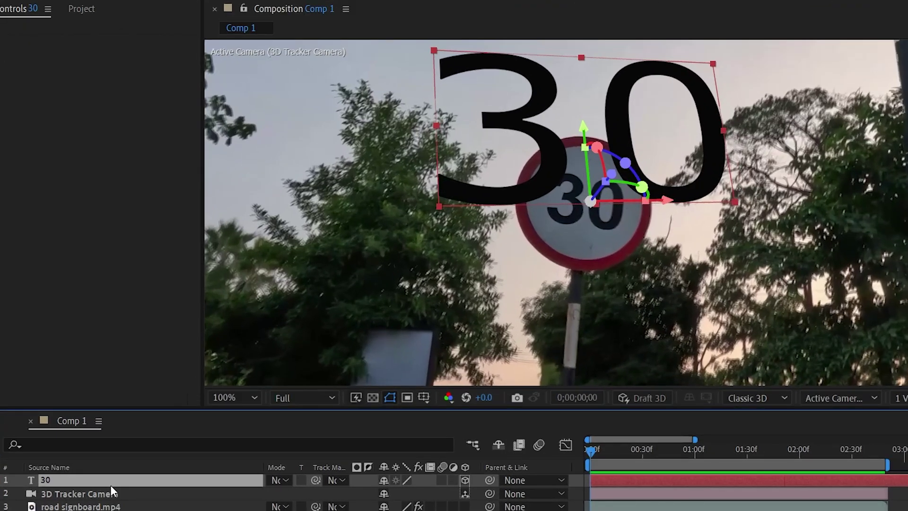
- Scale the 30 text to 3427% and position it at 900.9, 717.9, 1574.4 over the sign, adjusting its rotation slightly
key(s)
drag(454, 493, 431, 496)
key(p)
key(space)
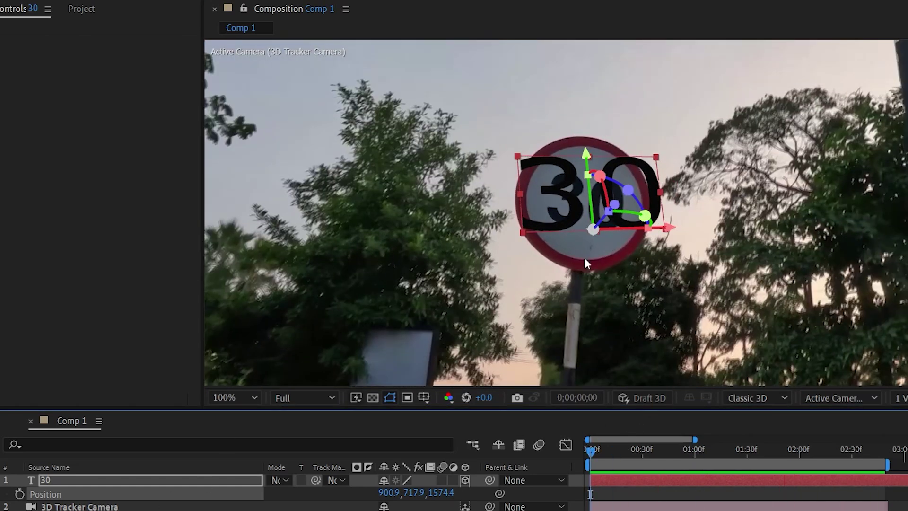
drag(628, 189, 630, 190)
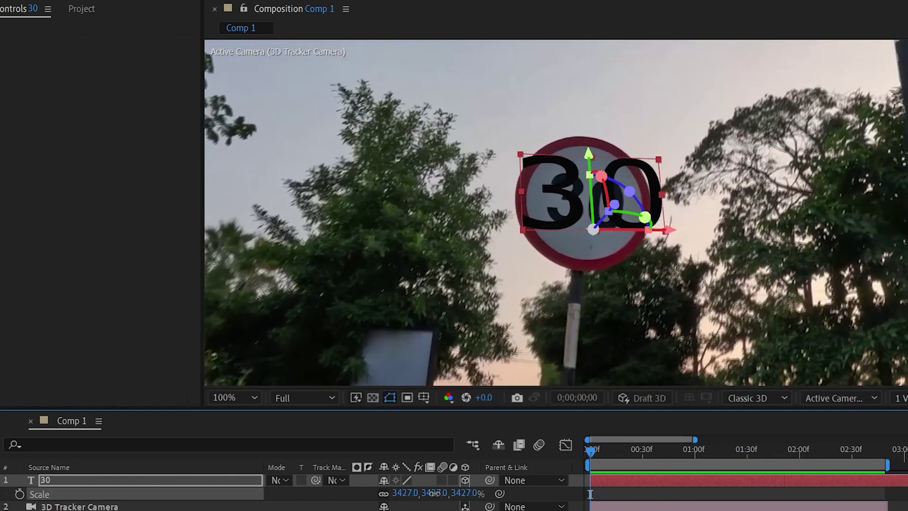
- Shrink the 30 text further to match the printed number and set its position to 875.9, 717.9, 1574.4
drag(428, 493, 267, 505)
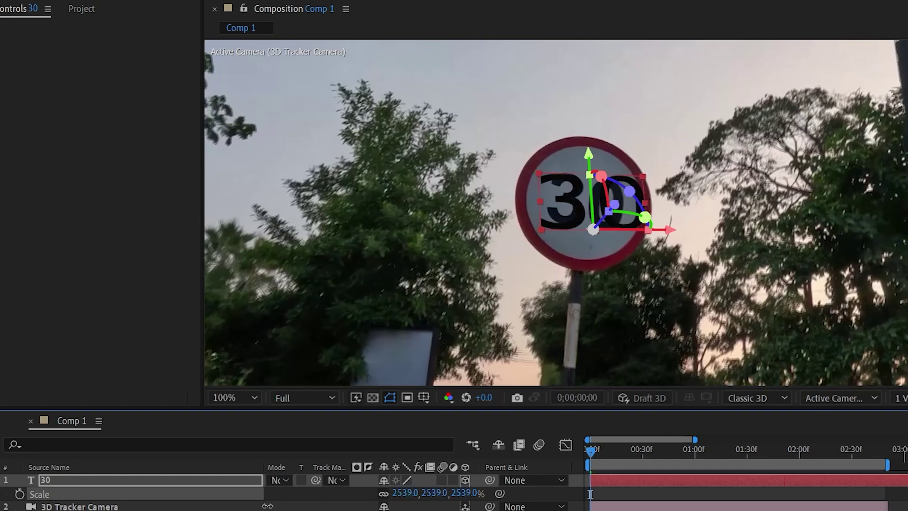
key(p)
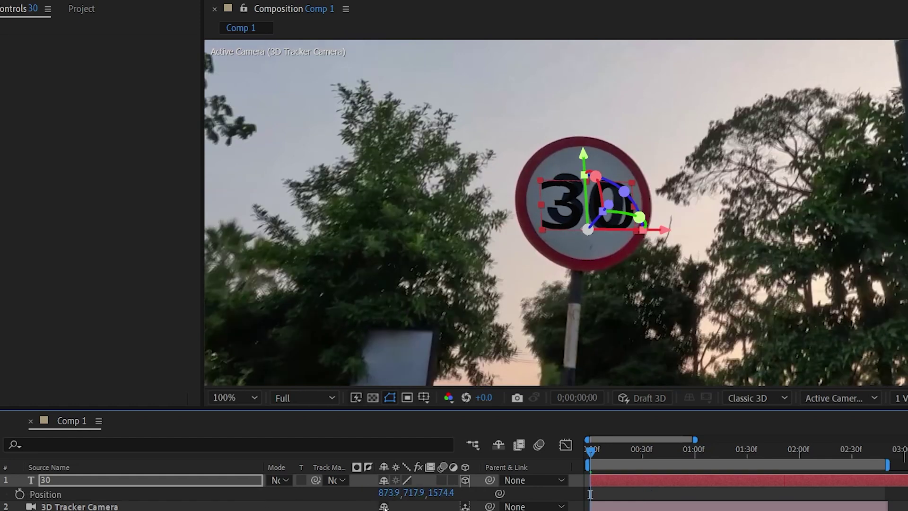
drag(392, 495, 392, 492)
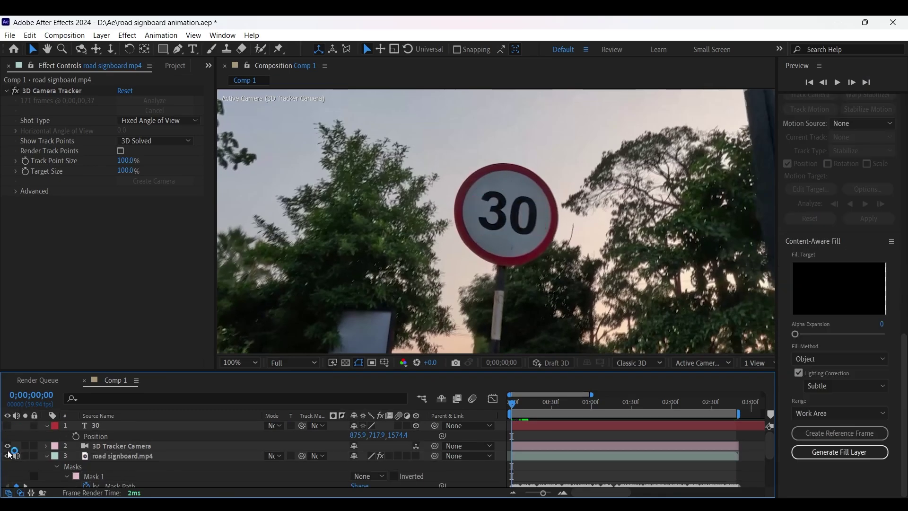
- Create a Content-Aware Fill reference frame from the road signboard footage and remove the number 30 in Photoshop with a healing tool
click(138, 455)
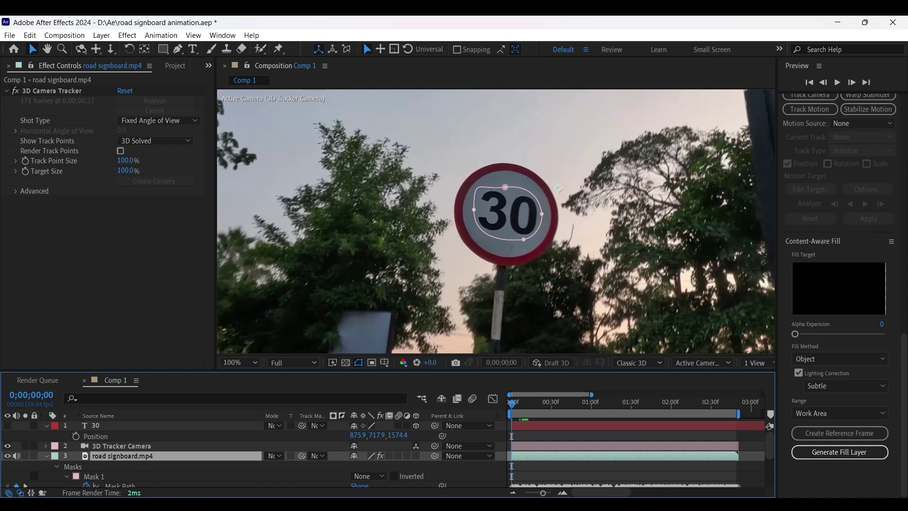
click(221, 36)
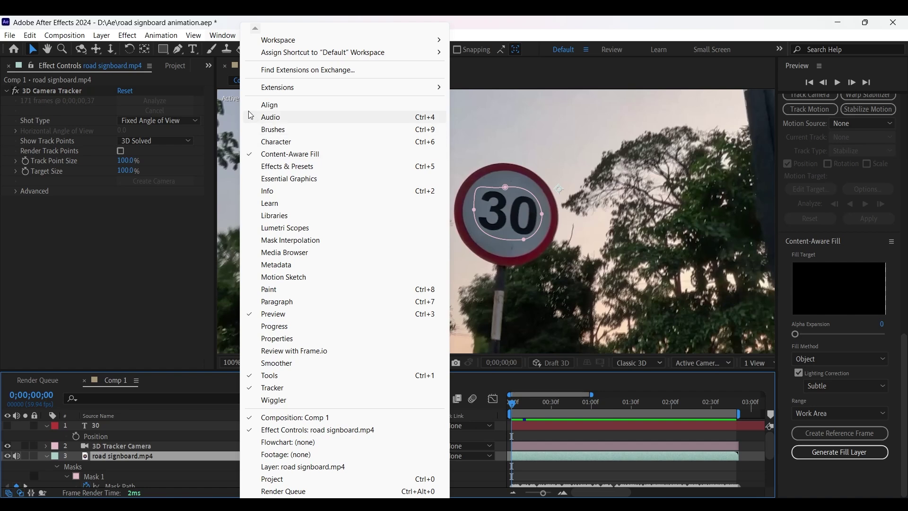
click(221, 36)
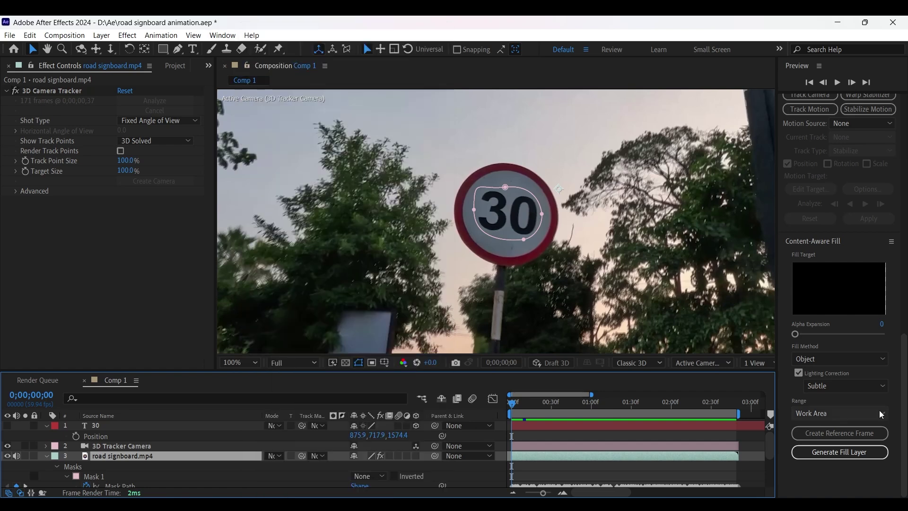
click(840, 432)
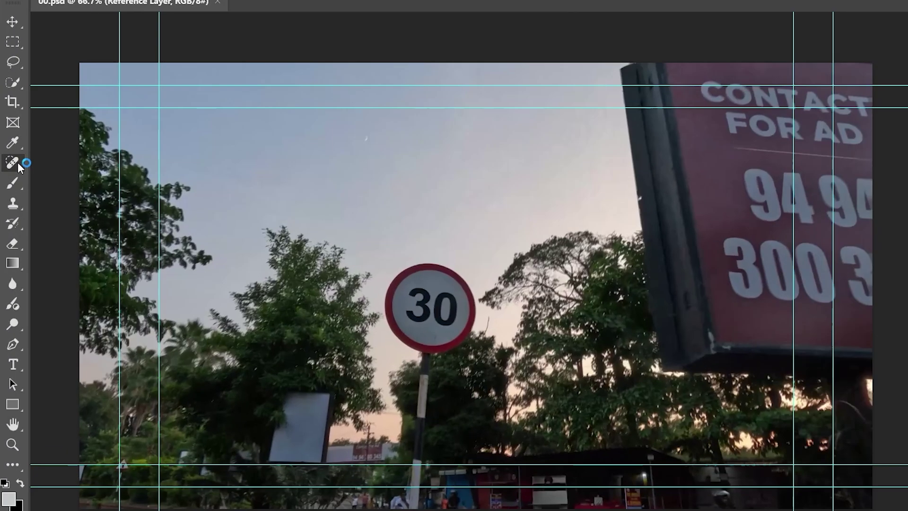
right_click(18, 161)
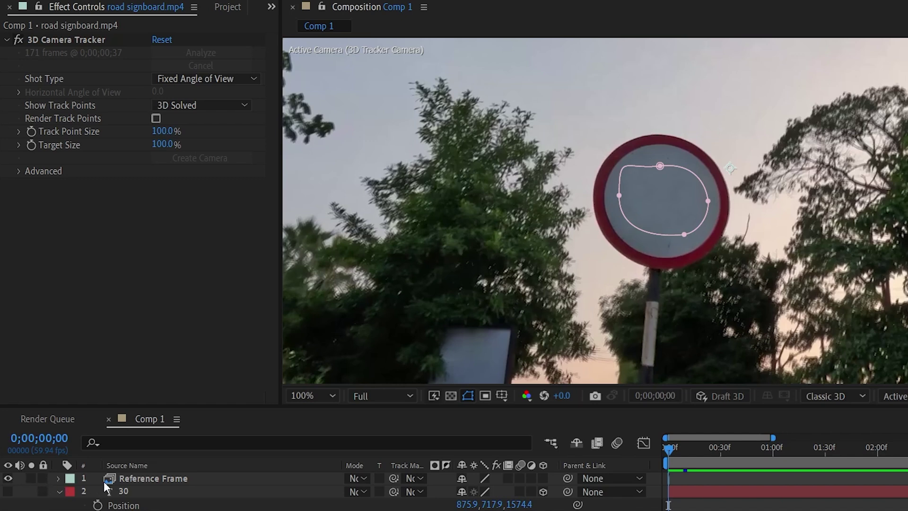
- Examine the Reference Frame layer's duration at the start of the timeline
drag(532, 493, 556, 492)
click(685, 478)
click(724, 452)
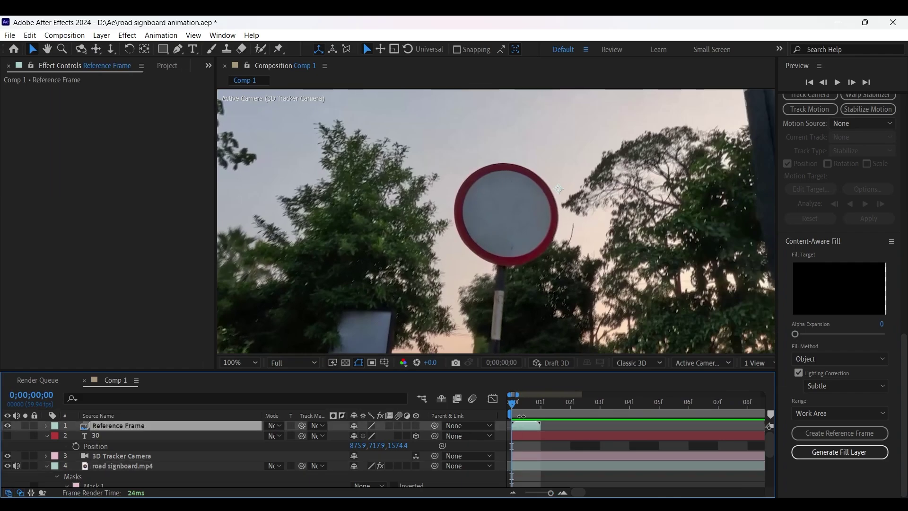
drag(554, 403, 512, 404)
mouse_move(551, 493)
mouse_down()
mouse_move(534, 493)
mouse_move(544, 493)
mouse_up()
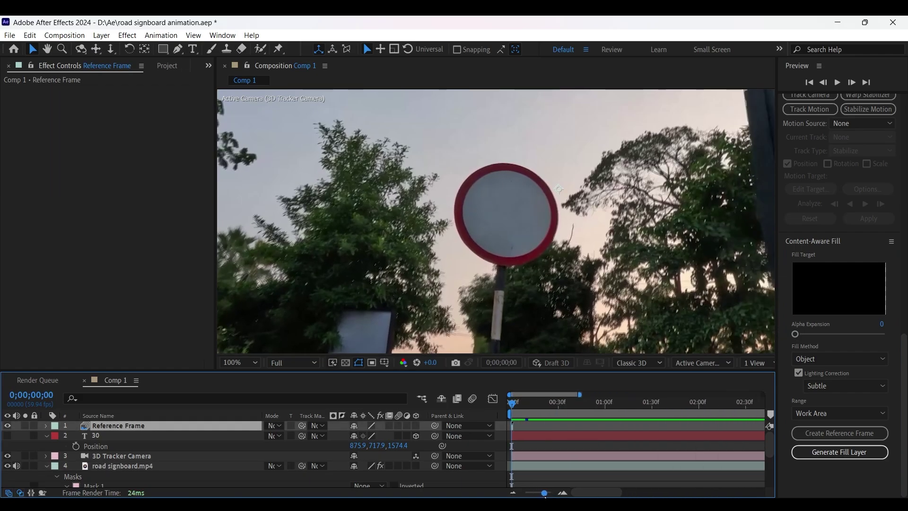
- Set Mask 1's mode to Subtract and place the Reference Frame layer directly above the road signboard footage
click(162, 464)
scroll(254, 463, down, 1)
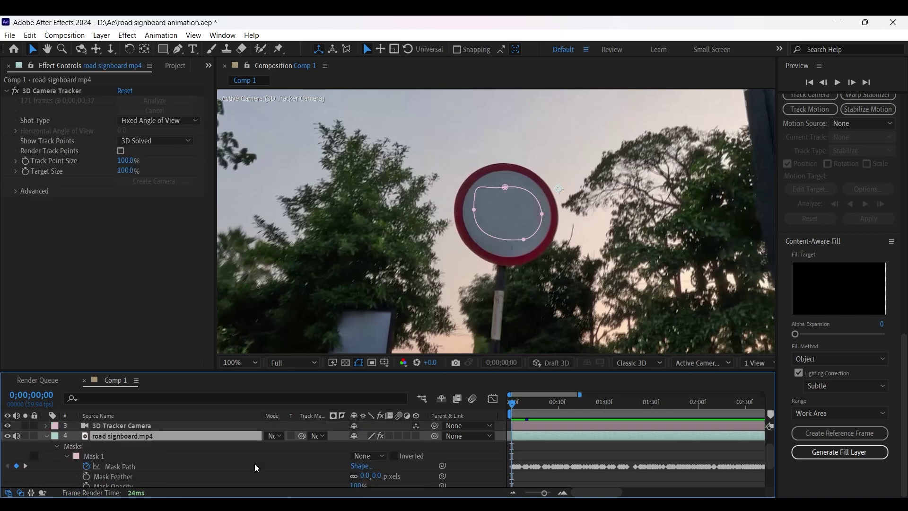
click(369, 456)
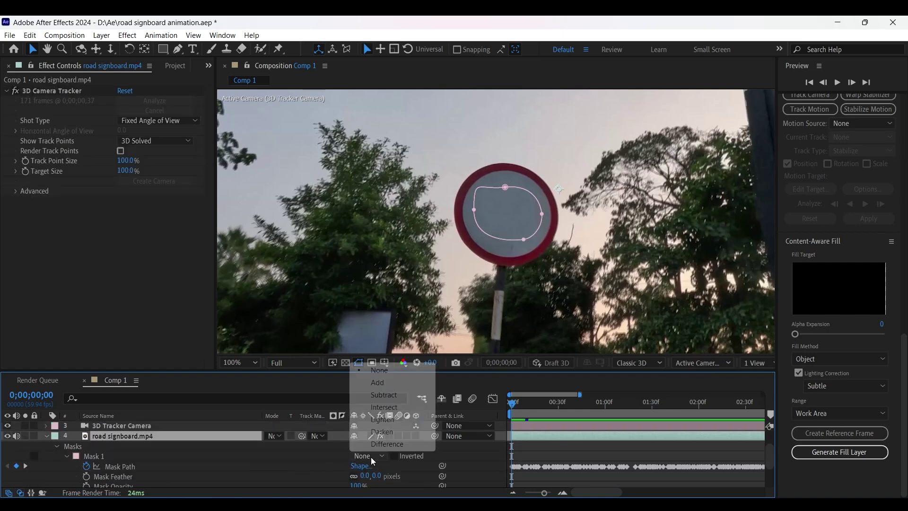
click(375, 395)
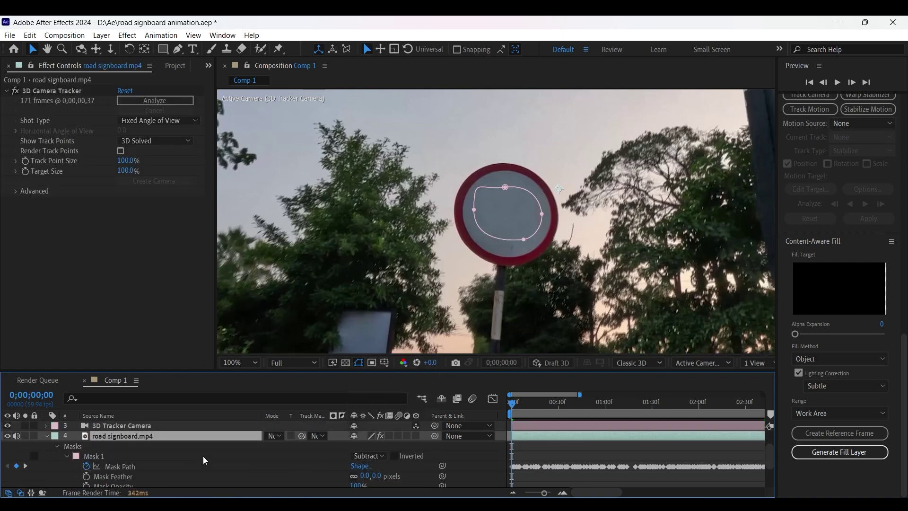
scroll(203, 456, up, 1)
drag(180, 421, 189, 458)
- Generate a Content-Aware Fill layer for the road signboard footage with Alpha Expansion 1
click(169, 464)
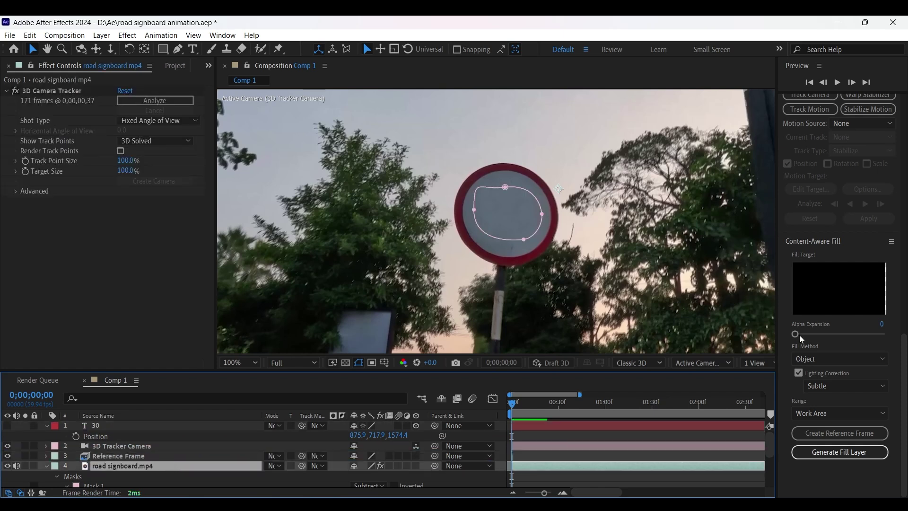
drag(796, 334, 797, 335)
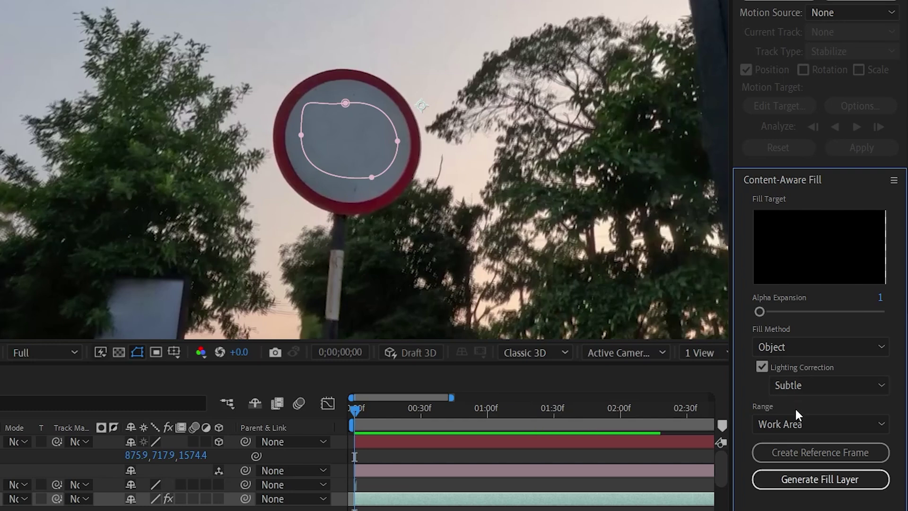
click(793, 480)
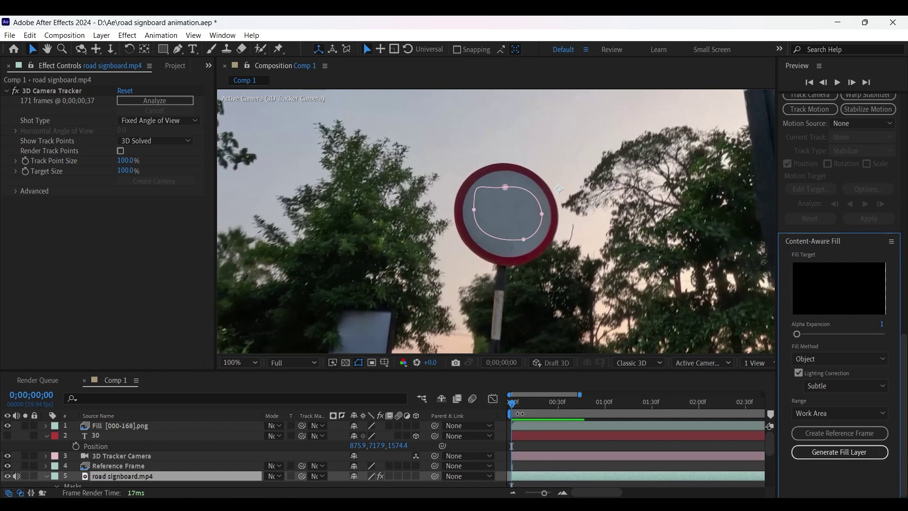
- Preview the filled footage and place the Fill [000-168].png layer directly below the 3D Tracker Camera layer
key(space)
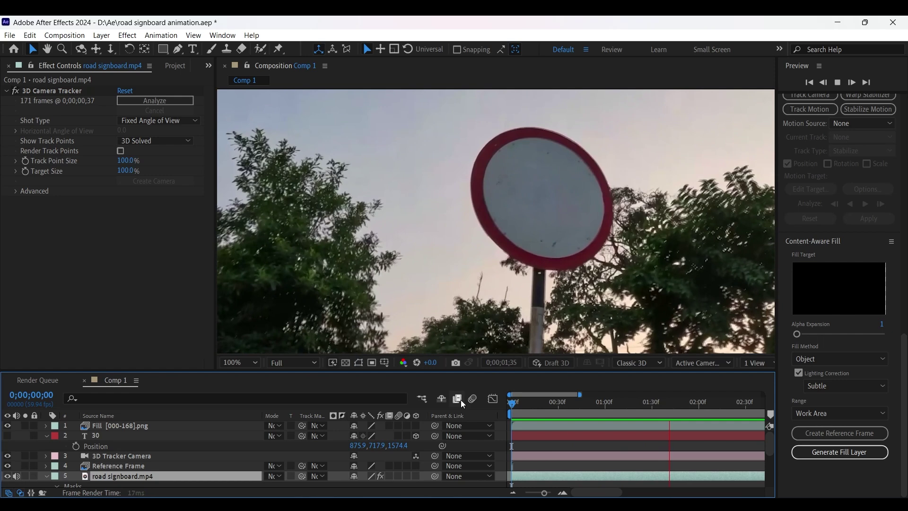
key(space)
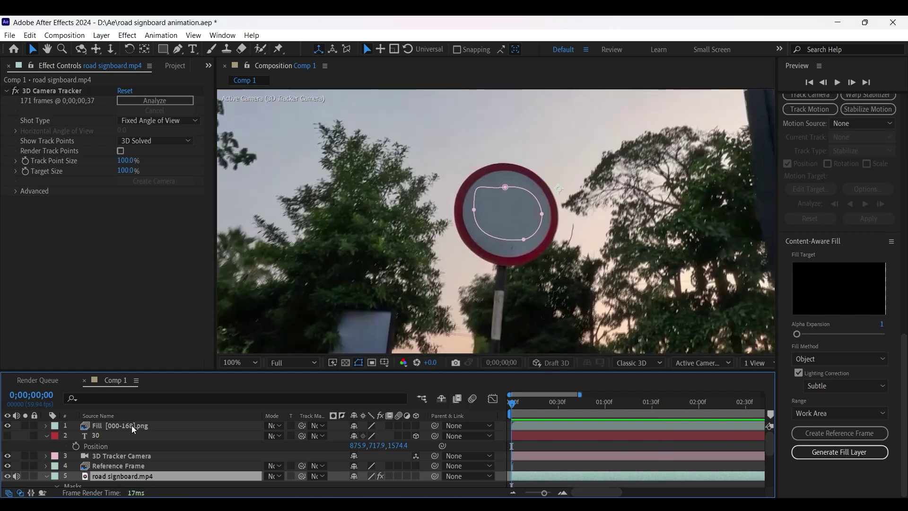
click(131, 424)
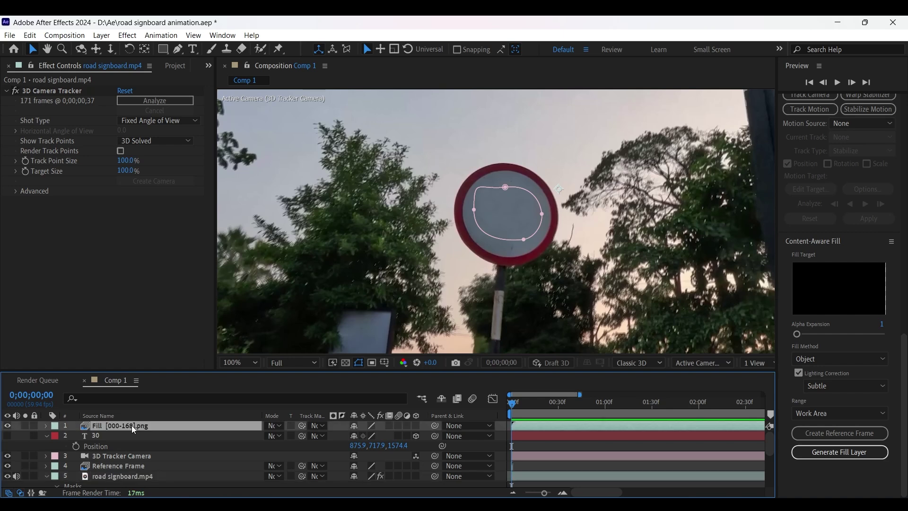
drag(132, 426, 132, 462)
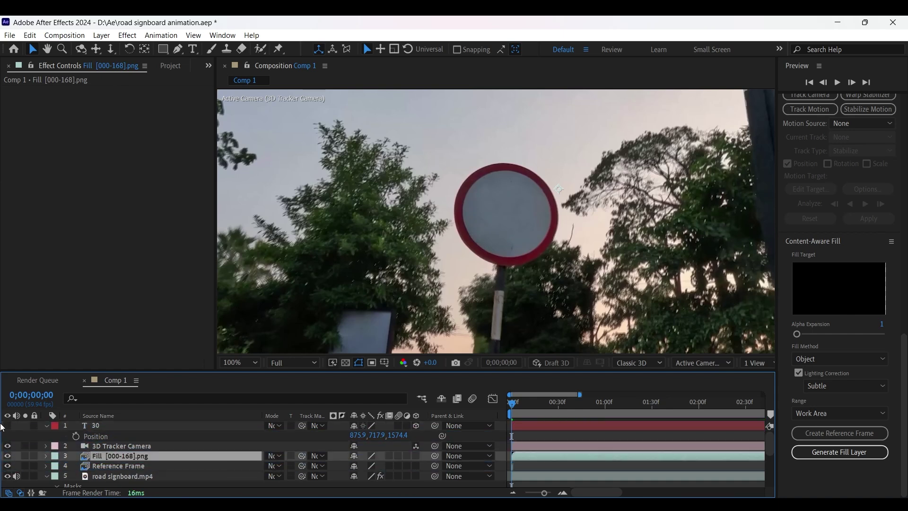
- Make the 30 text layer visible and preview how it follows the signboard
click(8, 426)
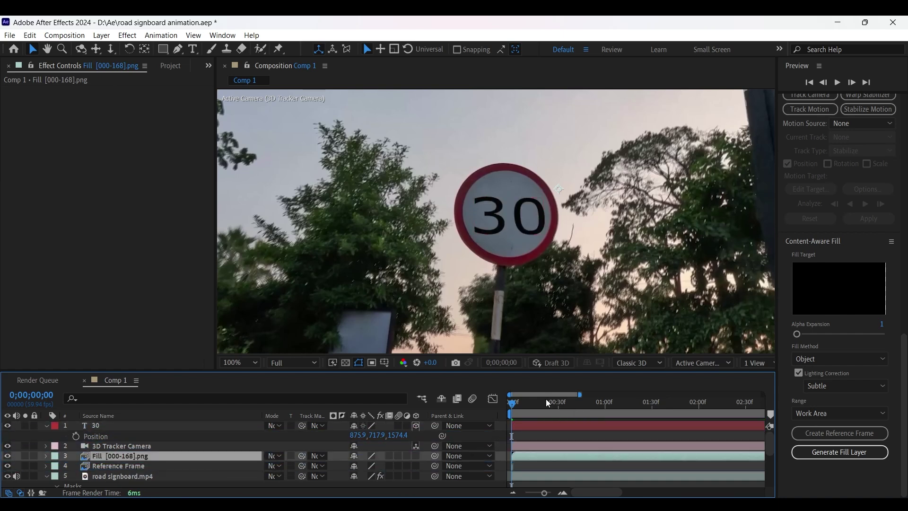
key(space)
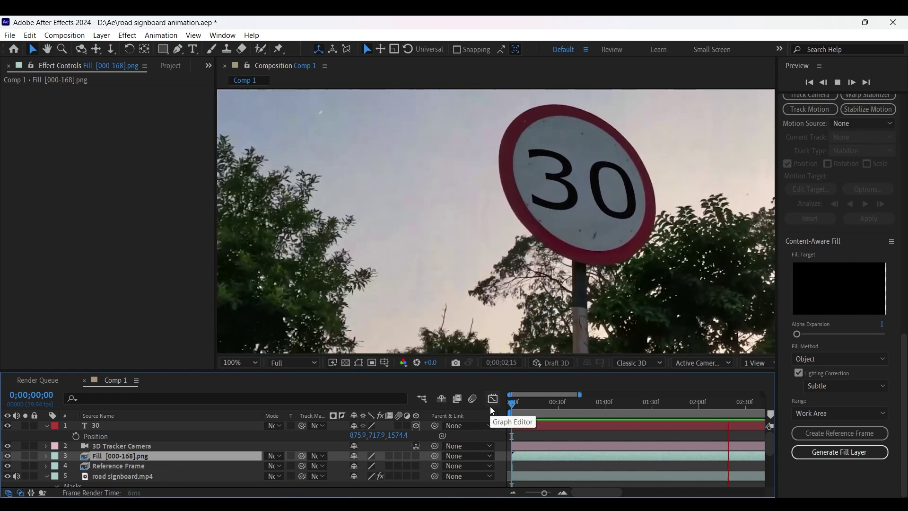
key(space)
- Move the 30 text layer in depth to Z 1581.8, fine-tune its vertical position on the signboard and preview the track
click(163, 426)
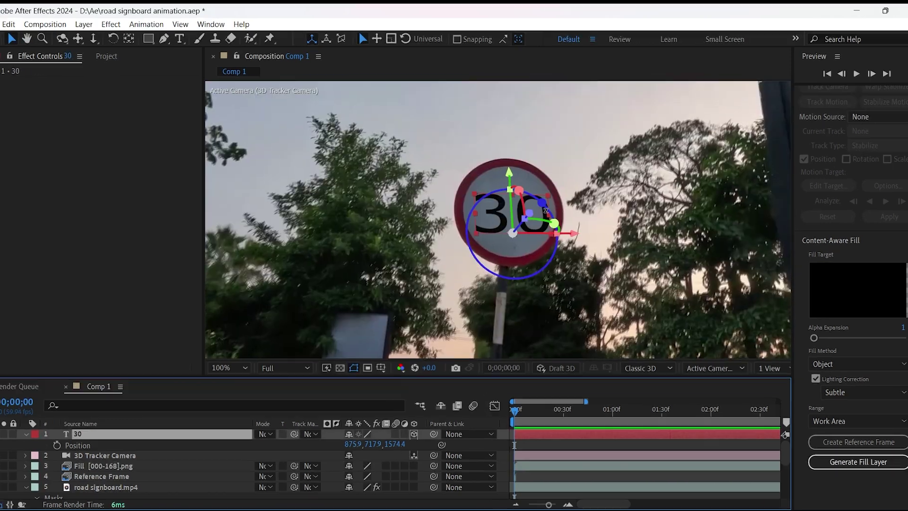
drag(542, 202, 546, 202)
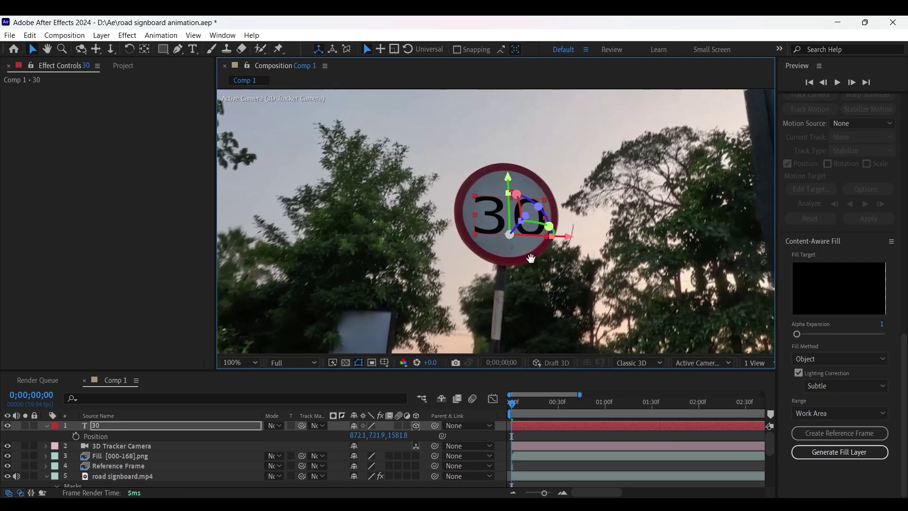
key(space)
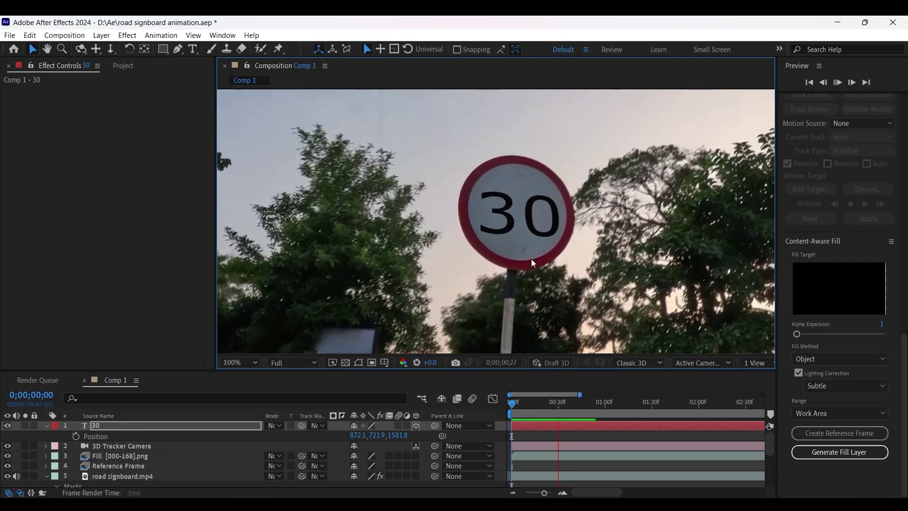
key(space)
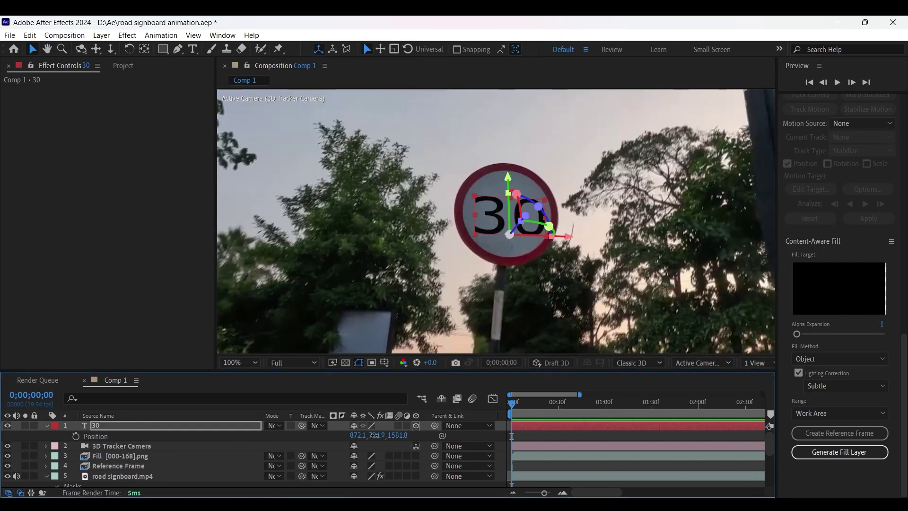
key(space)
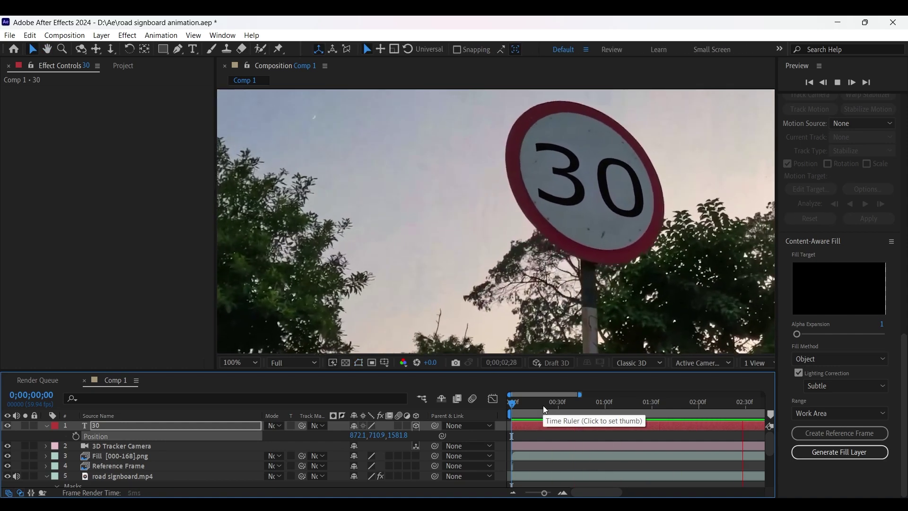
- Apply the Slider Control effect to the 30 text layer
click(47, 426)
key(ctrl+5)
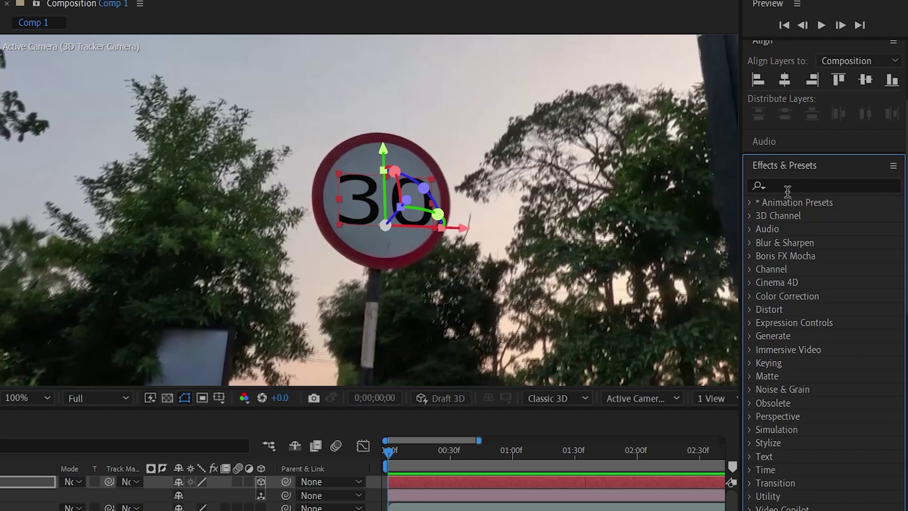
click(798, 185)
text(slider co)
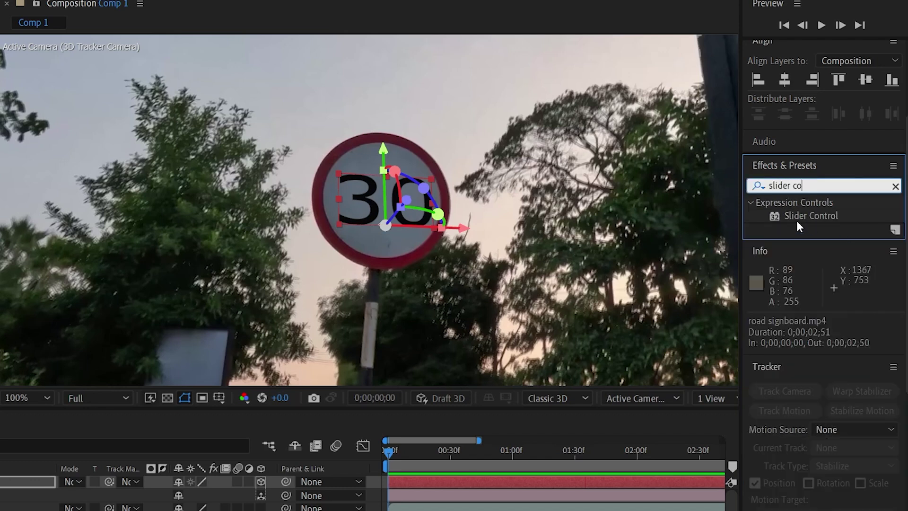
drag(801, 217, 192, 427)
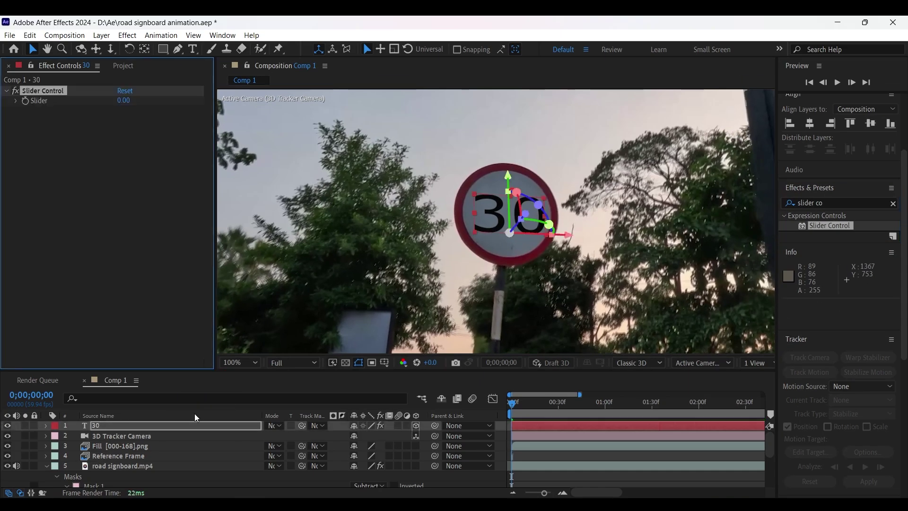
- Link the 30 layer's Source Text property to the Slider of its Slider Control effect
click(46, 425)
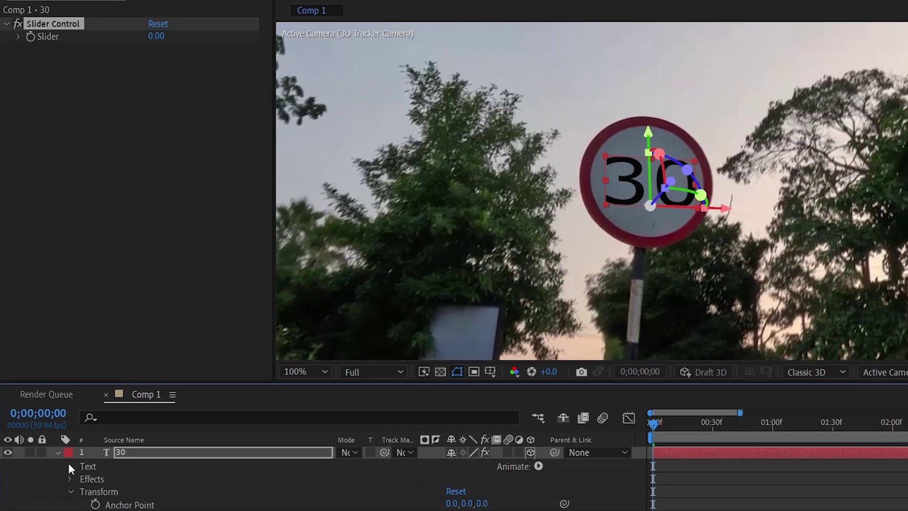
click(49, 426)
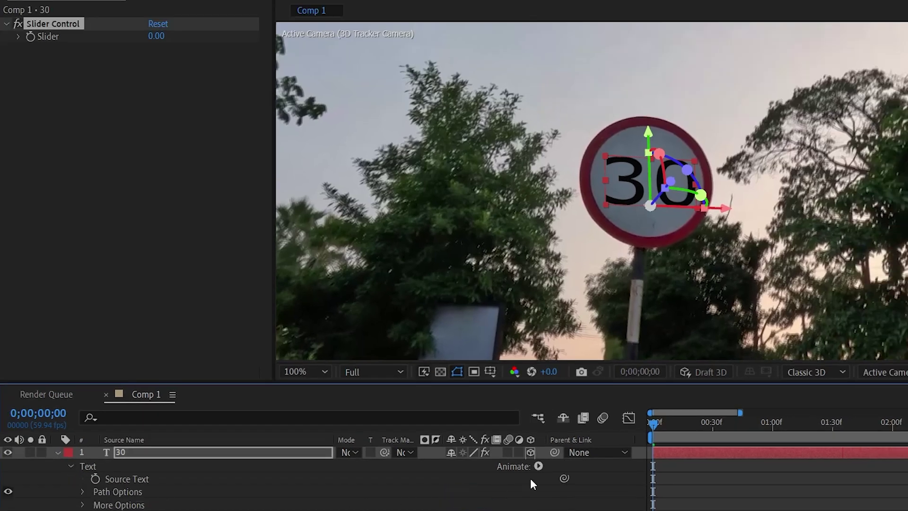
drag(564, 477, 44, 38)
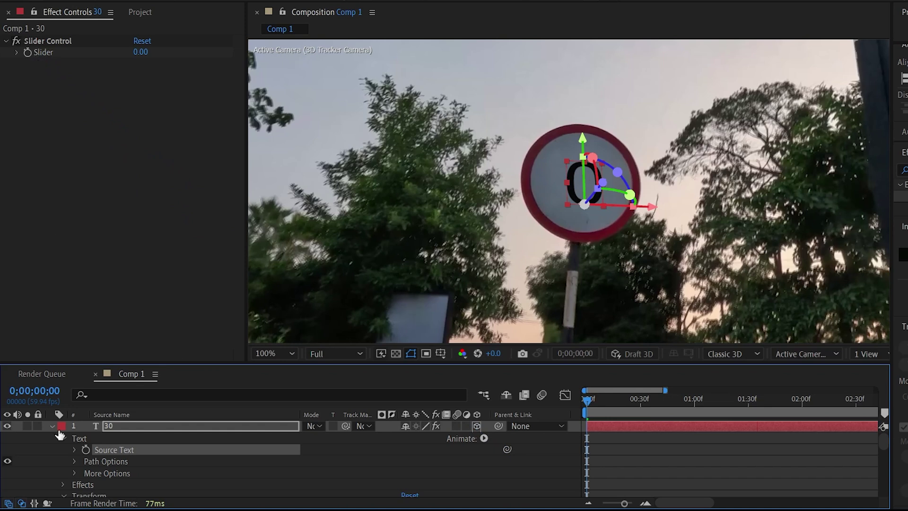
- Wrap the Source Text expression in a rounding function so it reads Math.round(effect("Slider Control")("Slider"))
click(74, 449)
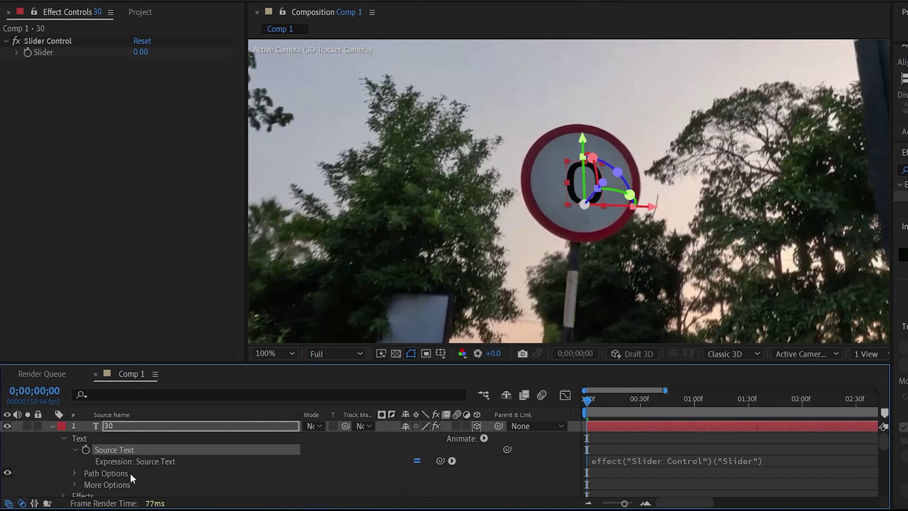
drag(438, 461, 41, 52)
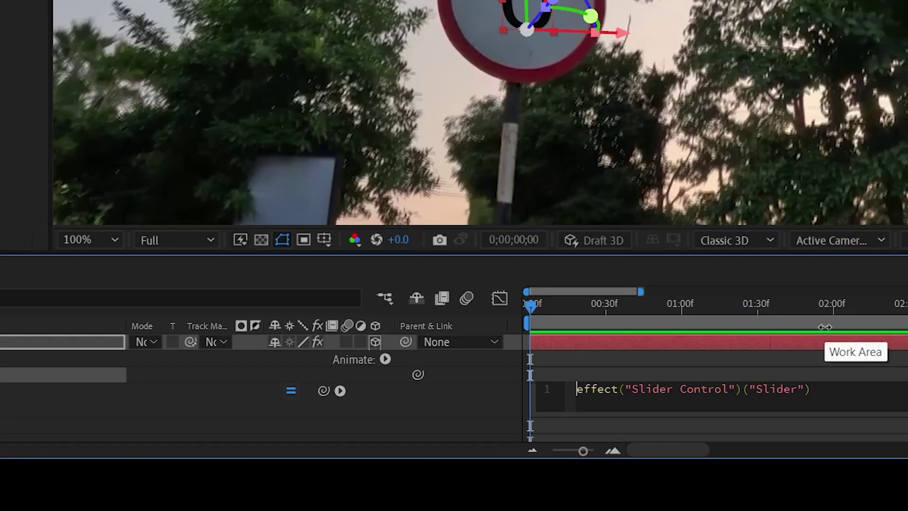
text(Math.rou)
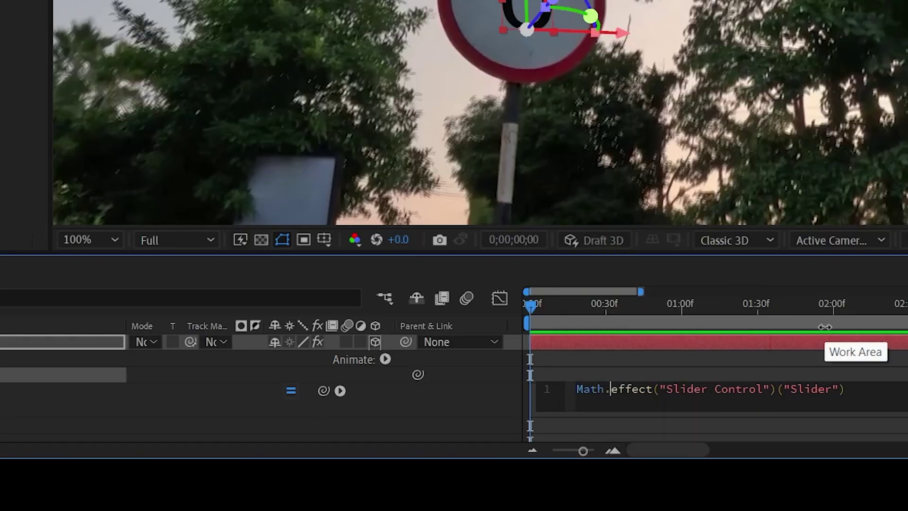
text(nd)
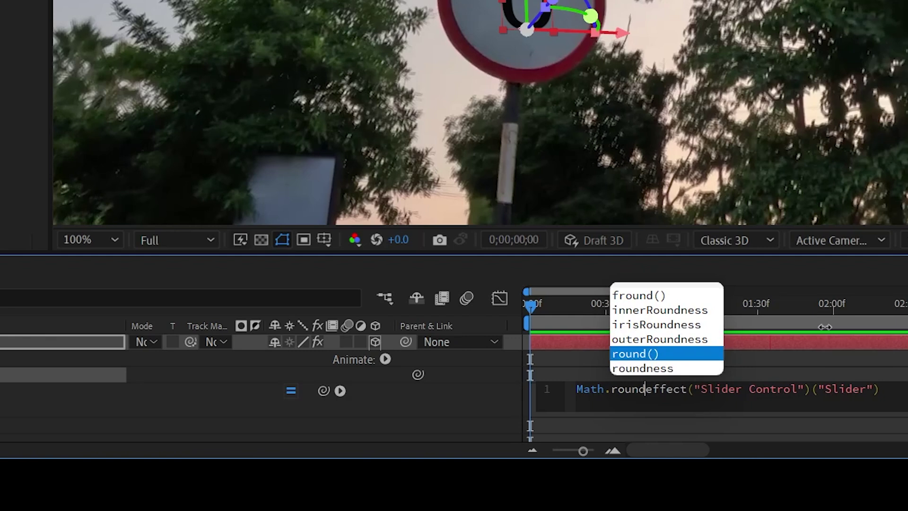
key(Return)
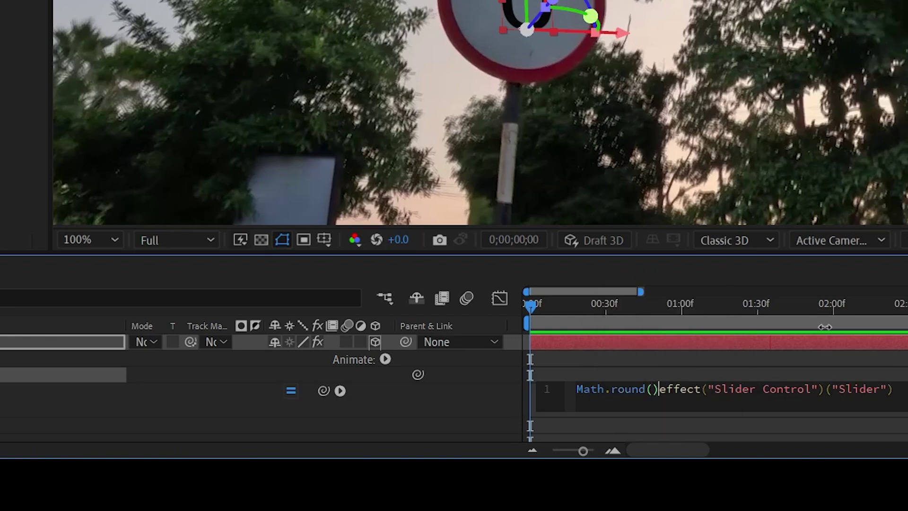
key(Delete)
click(903, 396)
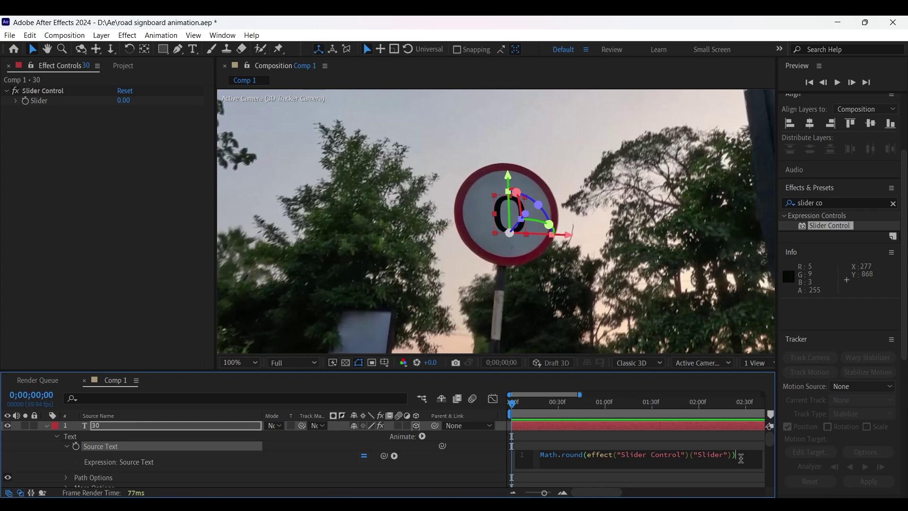
click(47, 427)
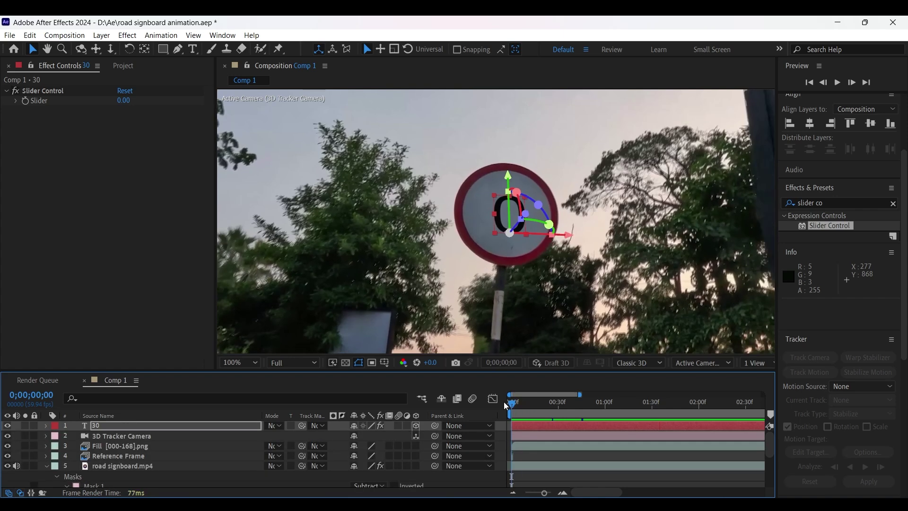
- Set the Slider to 30 and add a keyframe for it at the start of the composition
click(125, 100)
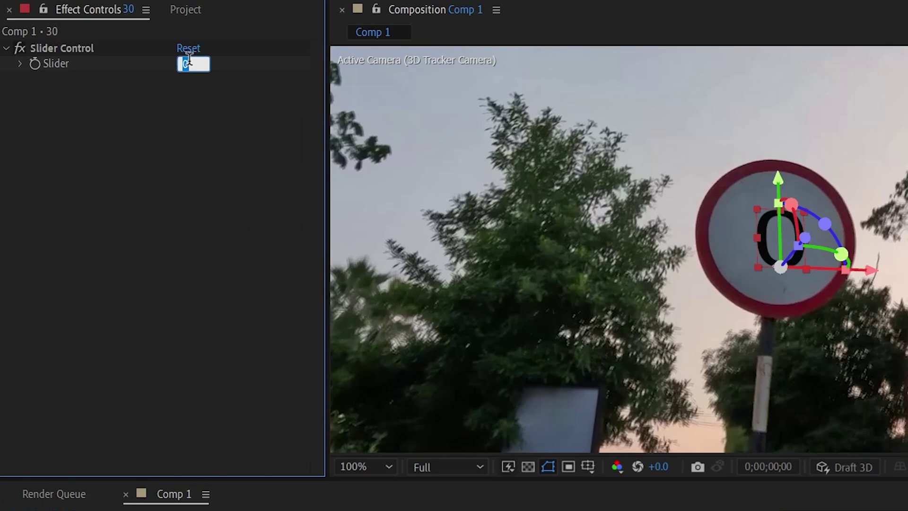
text(30)
key(Return)
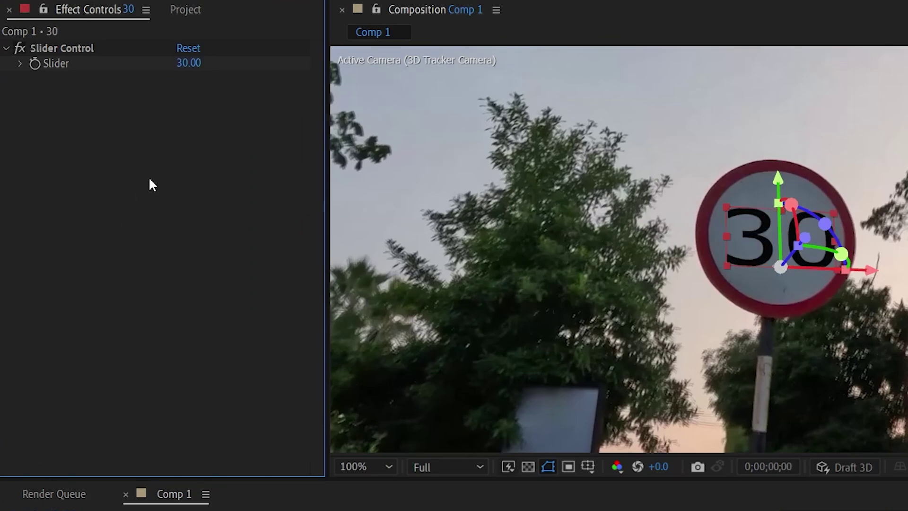
click(25, 99)
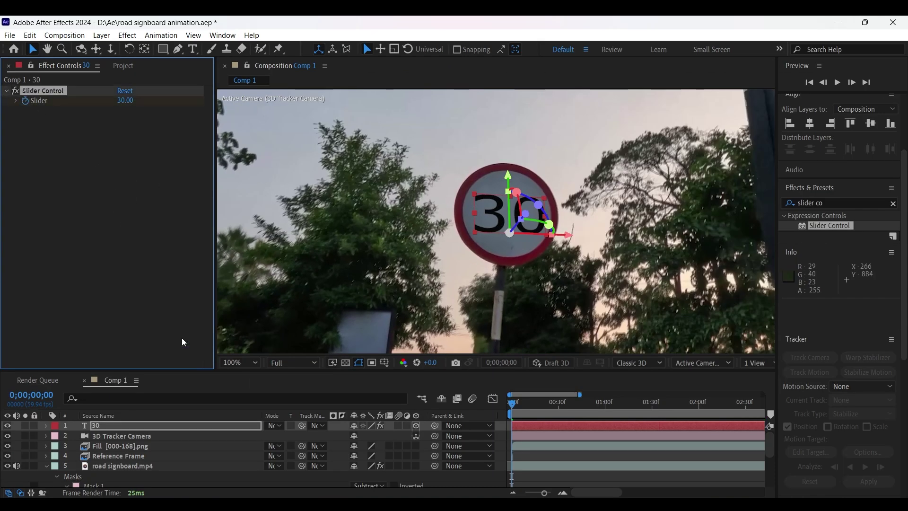
- Keyframe the Slider at 80 at 0;00;02;07 and preview the number animation from the start
drag(545, 493, 541, 493)
drag(663, 411, 635, 411)
click(126, 101)
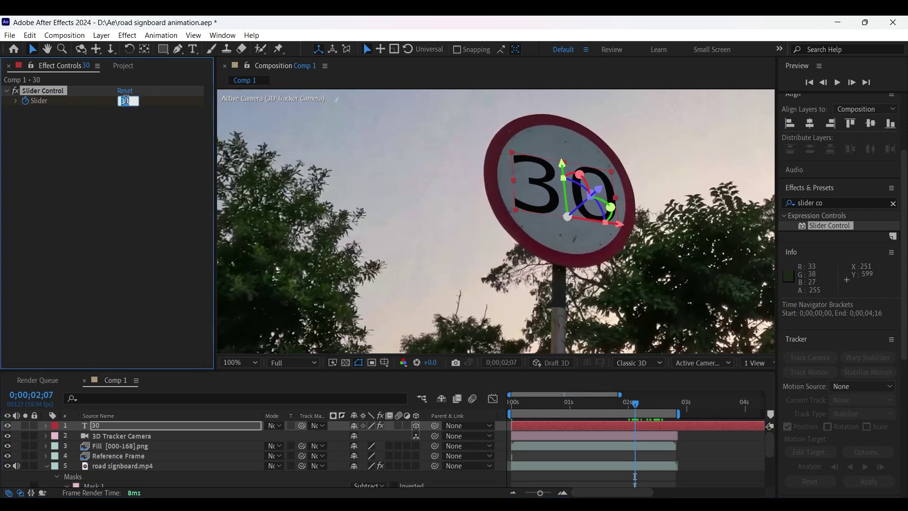
key(Return)
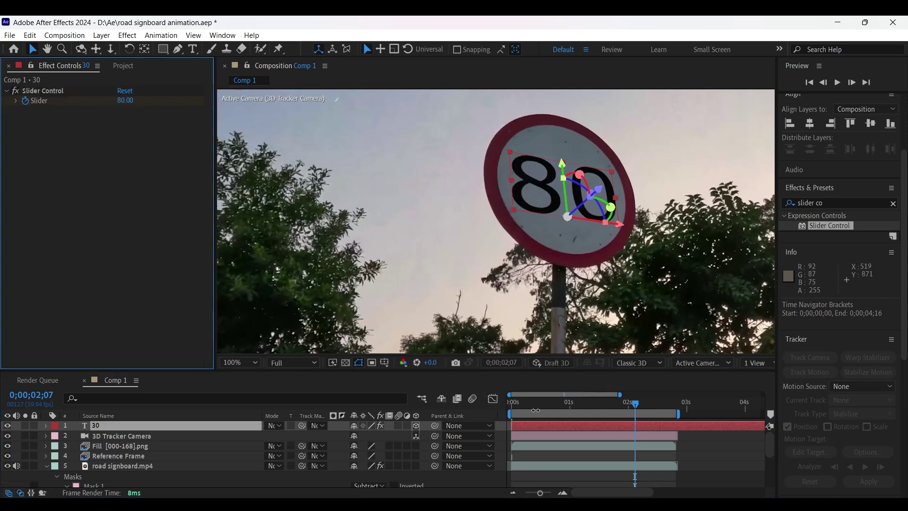
key(Home)
key(space)
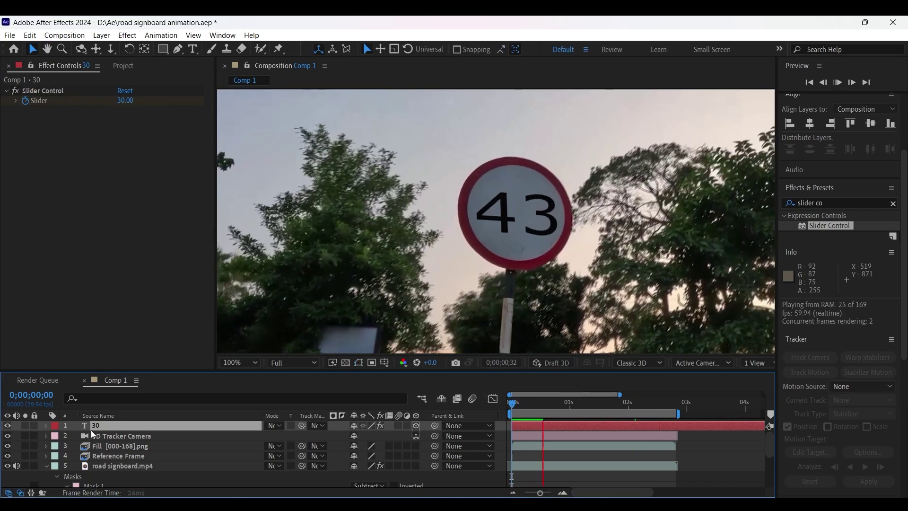